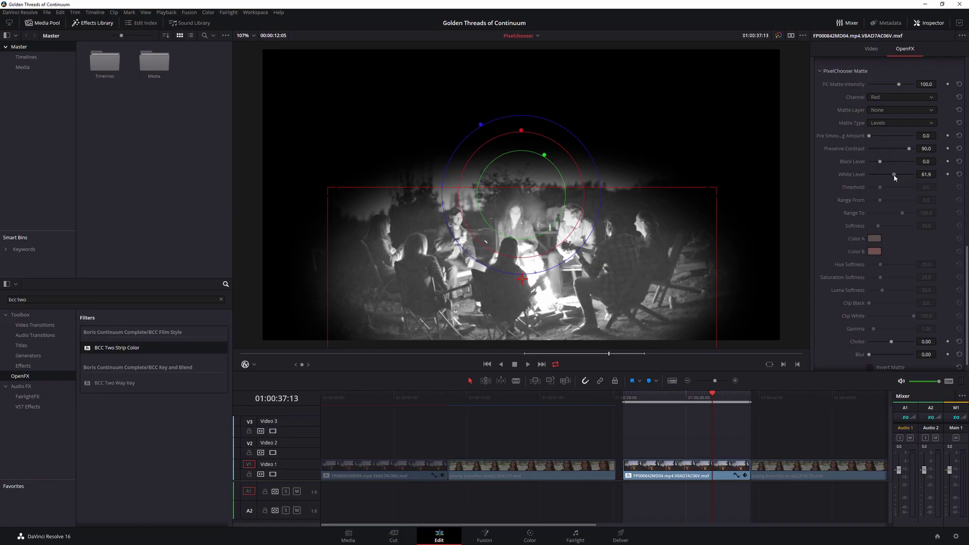
Step: Drag the PixelChooser matte White Level down from 61.9 to about 55
drag(895, 176, 878, 166)
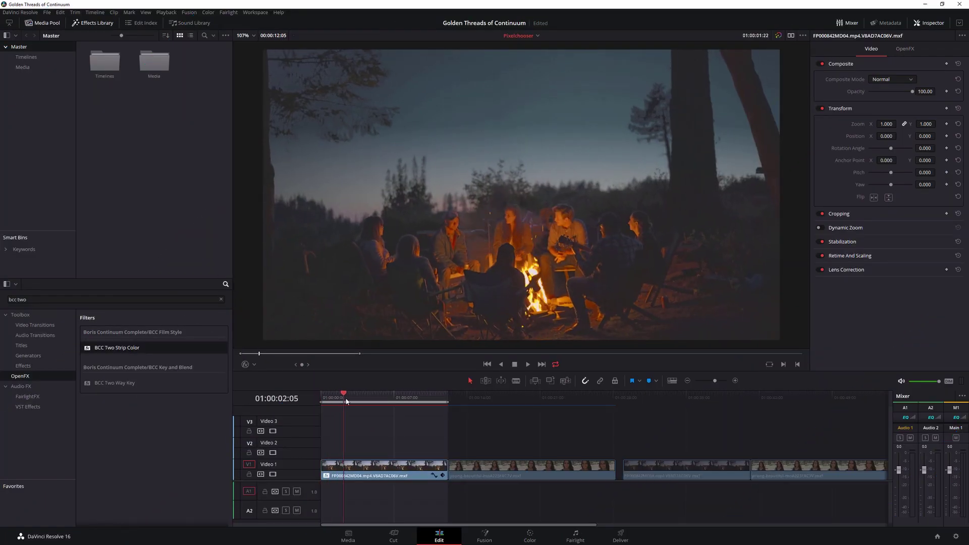
Step: Scrub through the first clip, then select and play the later campfire clip
drag(347, 401, 379, 402)
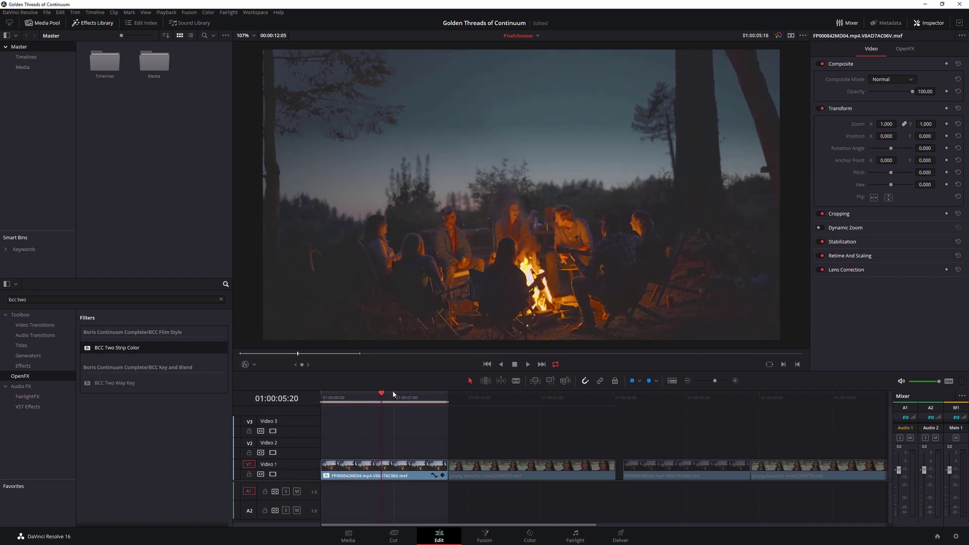
mouse_move(394, 395)
mouse_down()
mouse_move(702, 403)
mouse_move(655, 410)
mouse_up()
click(709, 472)
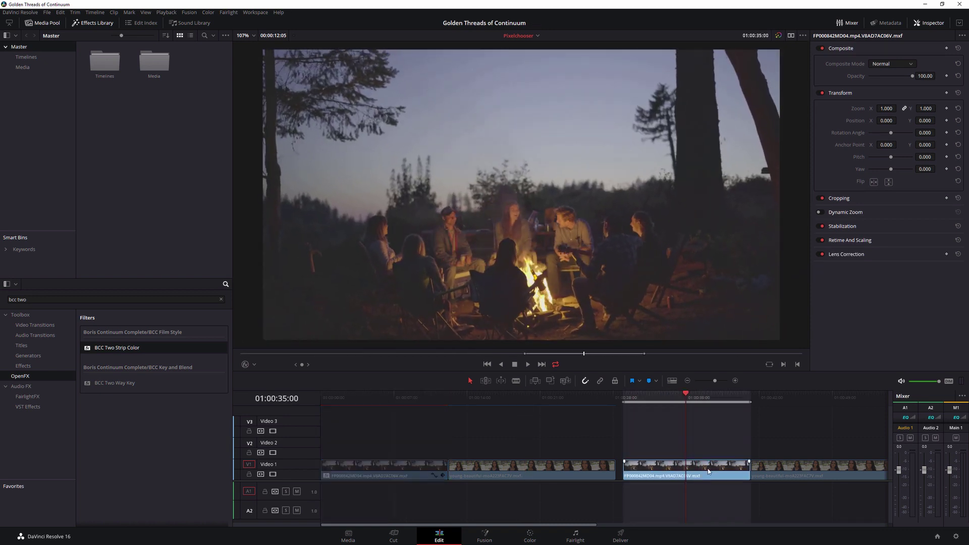
key(space)
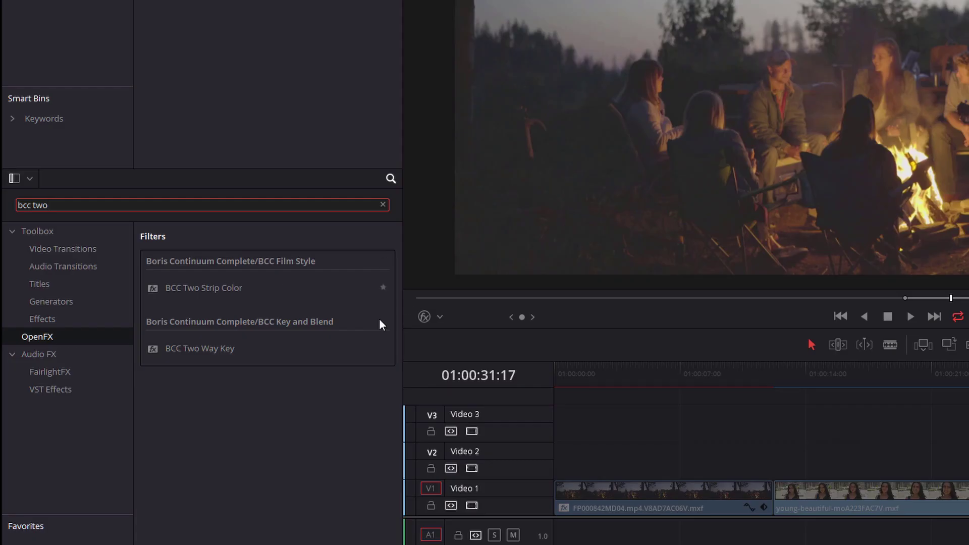
Step: Apply BCC Two Strip Color to the campfire clip with the SummerSundownDD preset
mouse_move(204, 288)
mouse_down()
mouse_move(712, 467)
mouse_move(693, 475)
mouse_up()
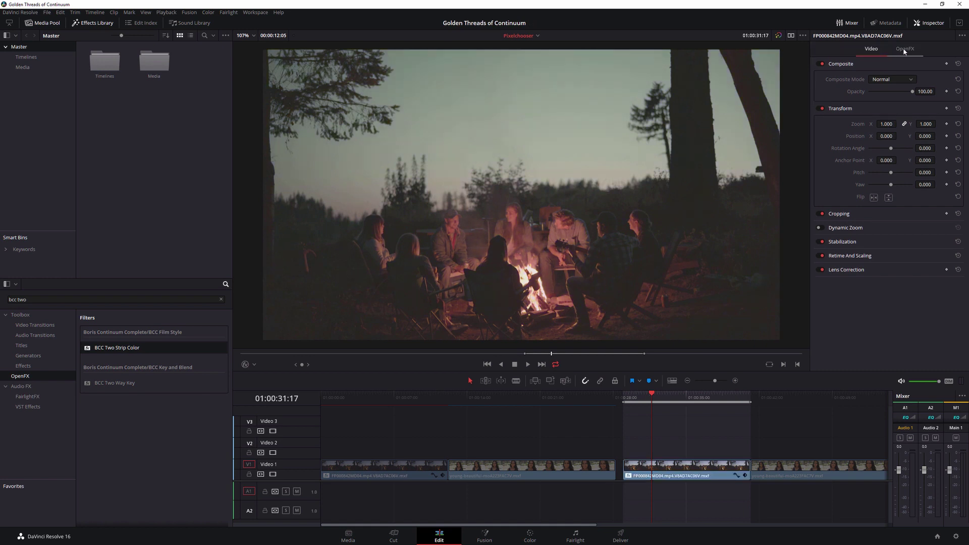
click(905, 50)
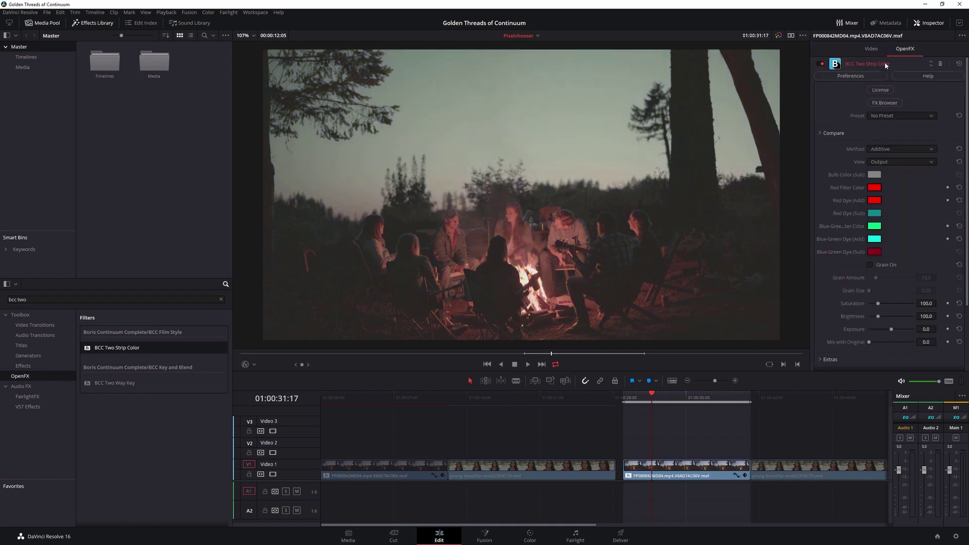
click(885, 103)
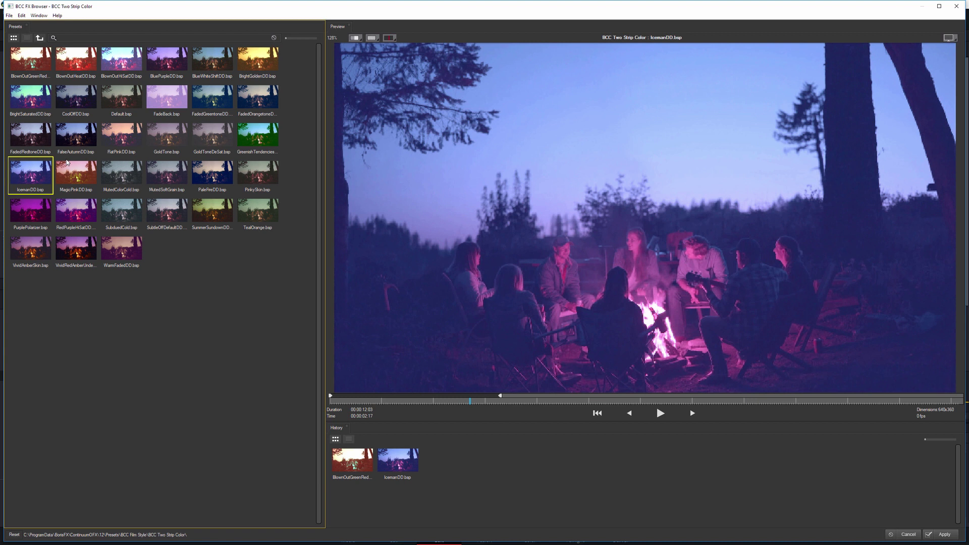
click(225, 209)
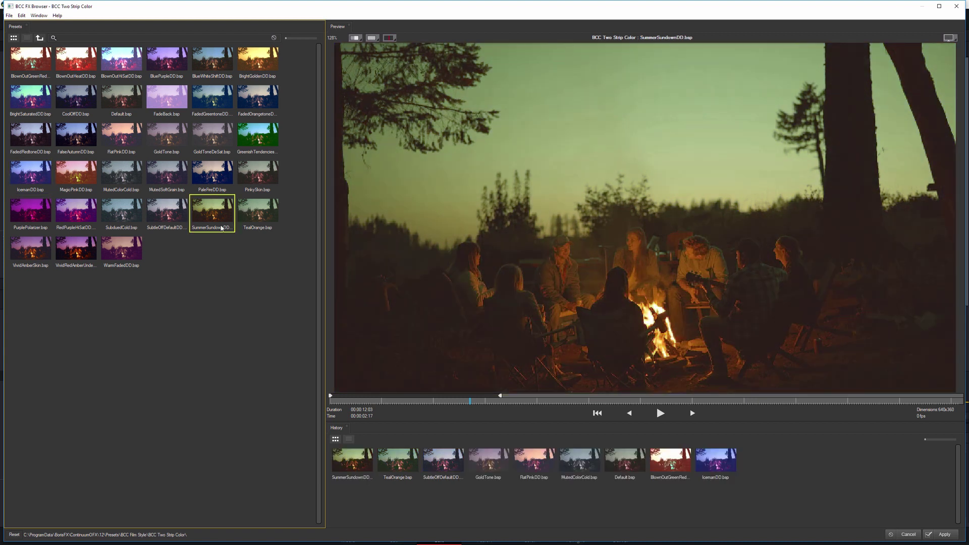
click(929, 536)
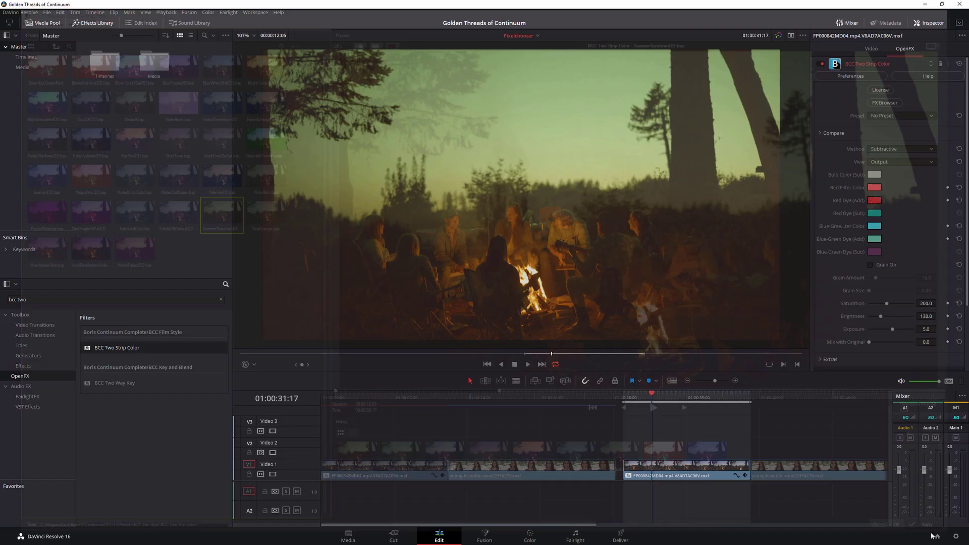
Step: Set Two Strip Color's Mix with Original to 56.8
drag(651, 398, 708, 397)
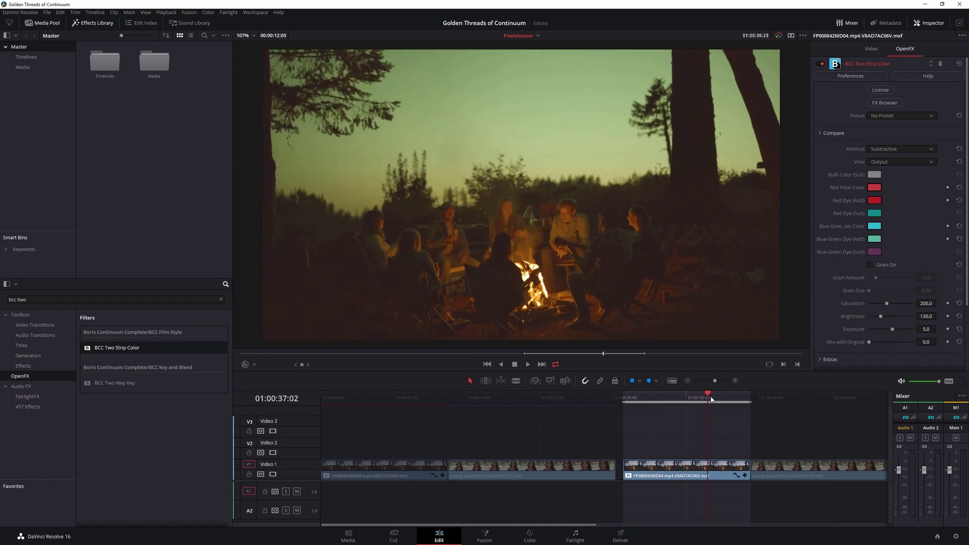
scroll(961, 284, down, 3)
scroll(961, 284, down, 1)
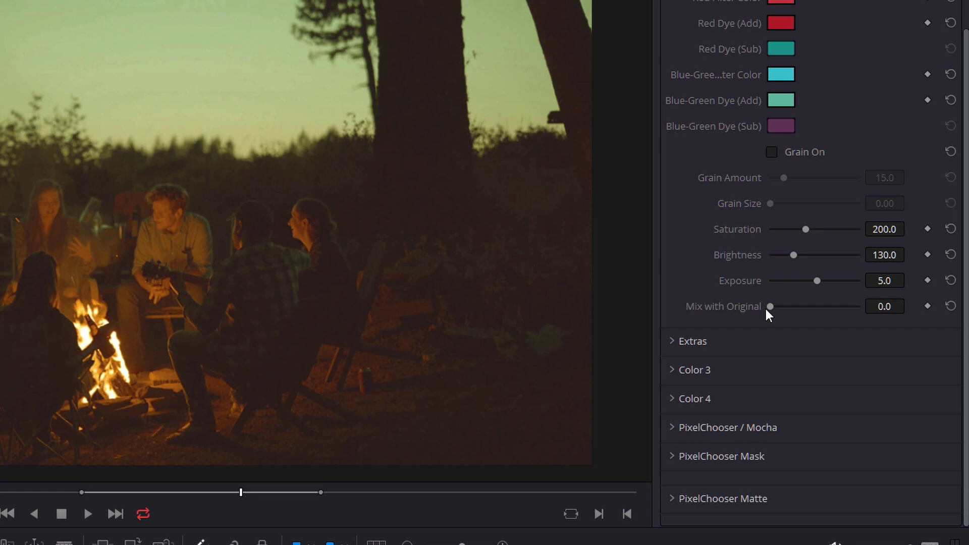
drag(869, 260, 876, 263)
mouse_move(784, 306)
mouse_down()
mouse_move(841, 308)
mouse_move(821, 307)
mouse_up()
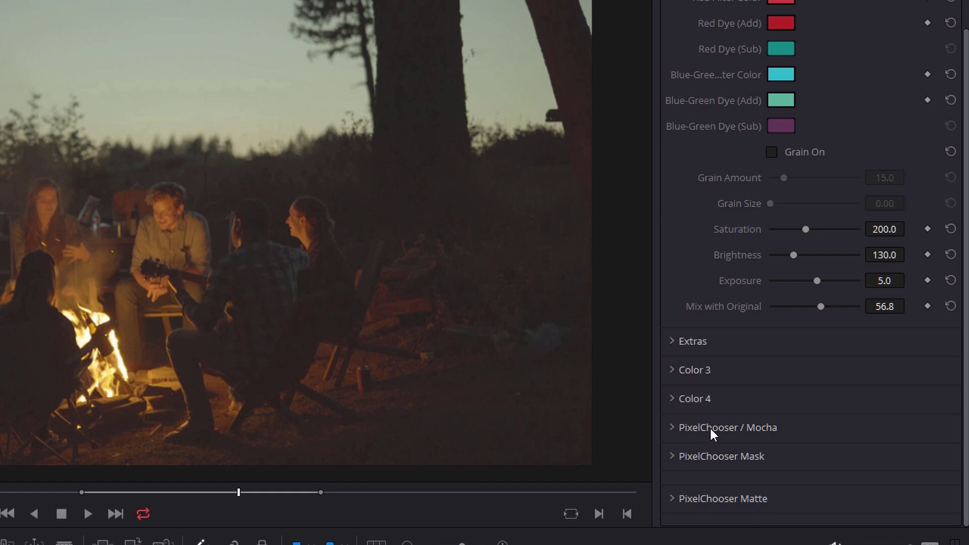
Step: Turn PixelChooser on with its Presets set to None
click(674, 427)
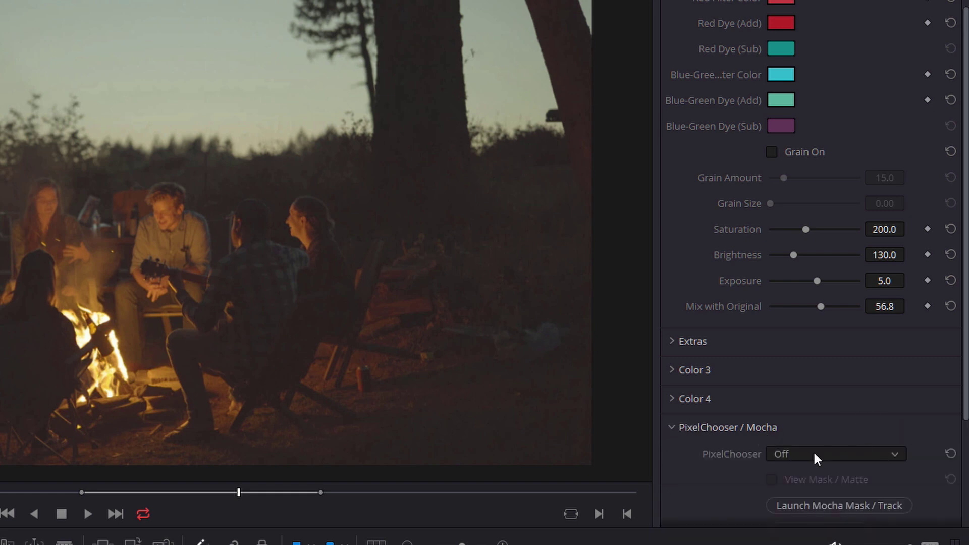
click(841, 455)
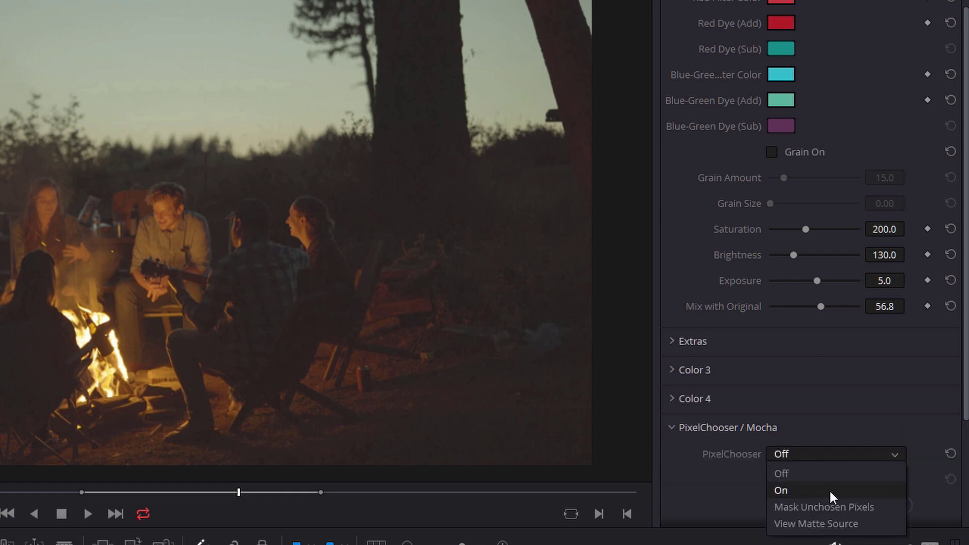
click(829, 489)
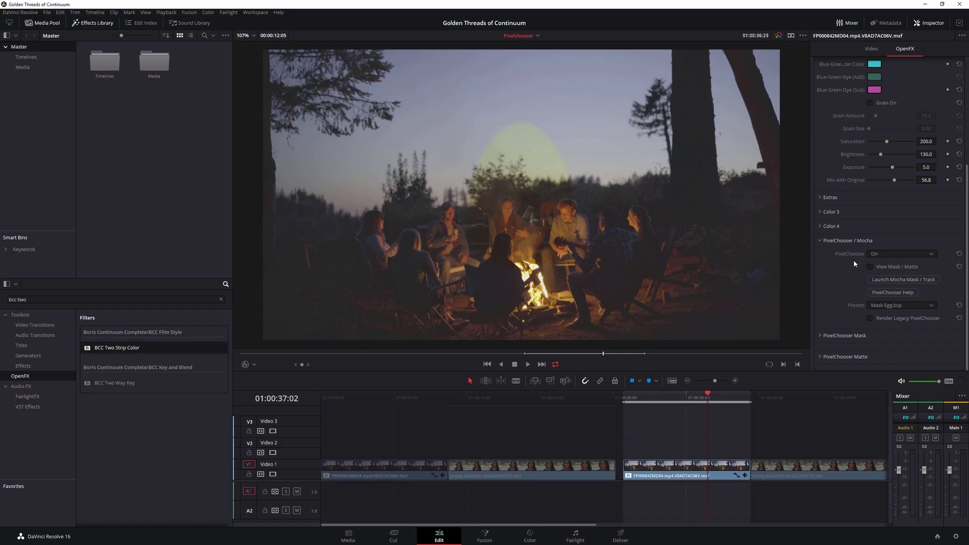
click(884, 306)
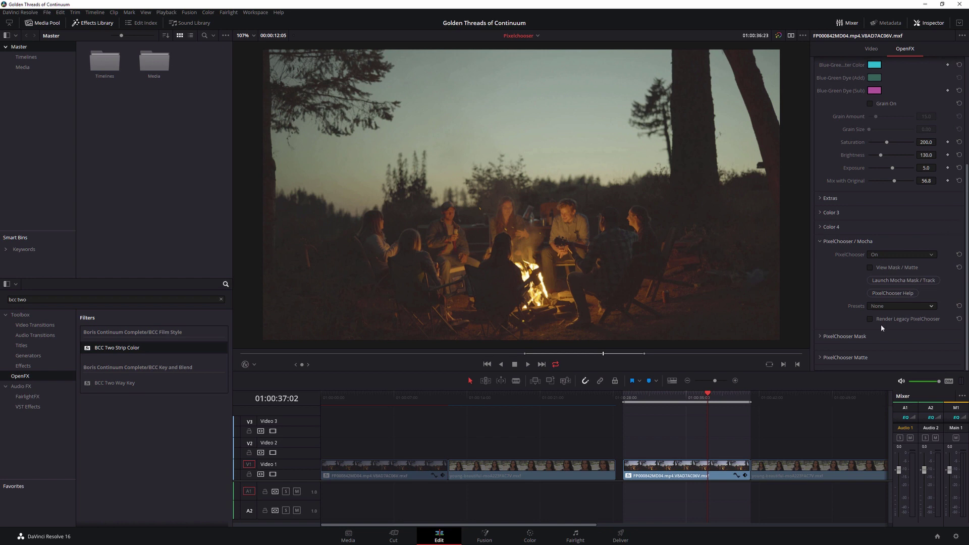
Step: Set the PixelChooser Mask shape to Gradient - Linear
click(820, 336)
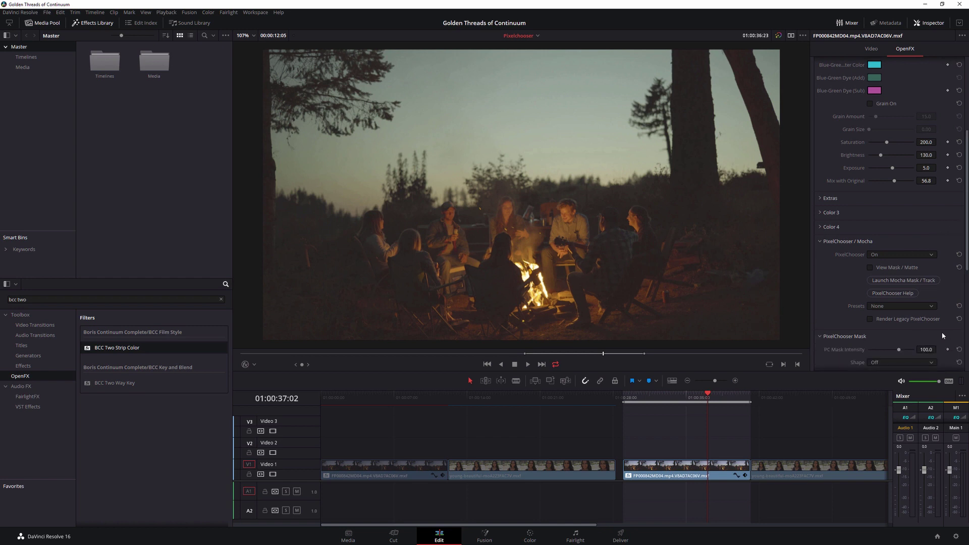
drag(968, 273, 967, 348)
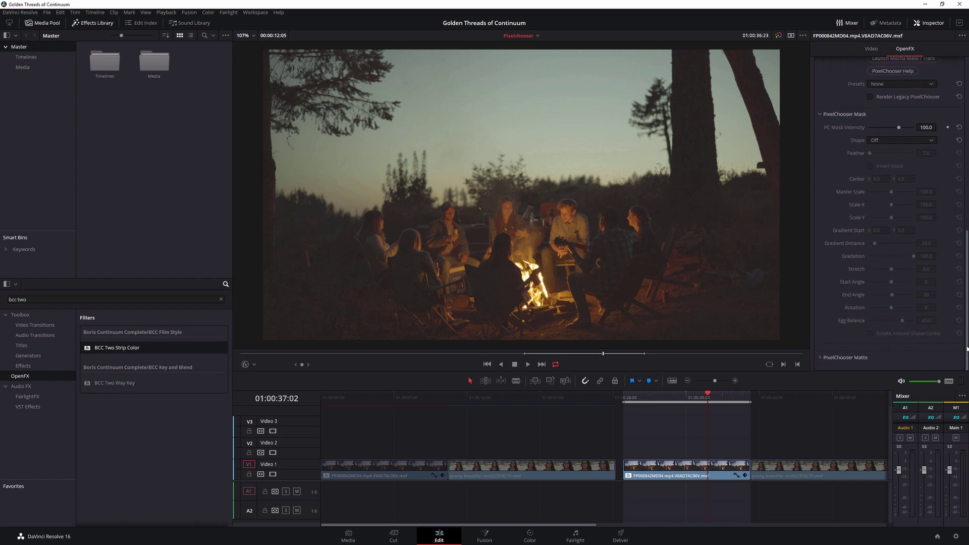
click(874, 139)
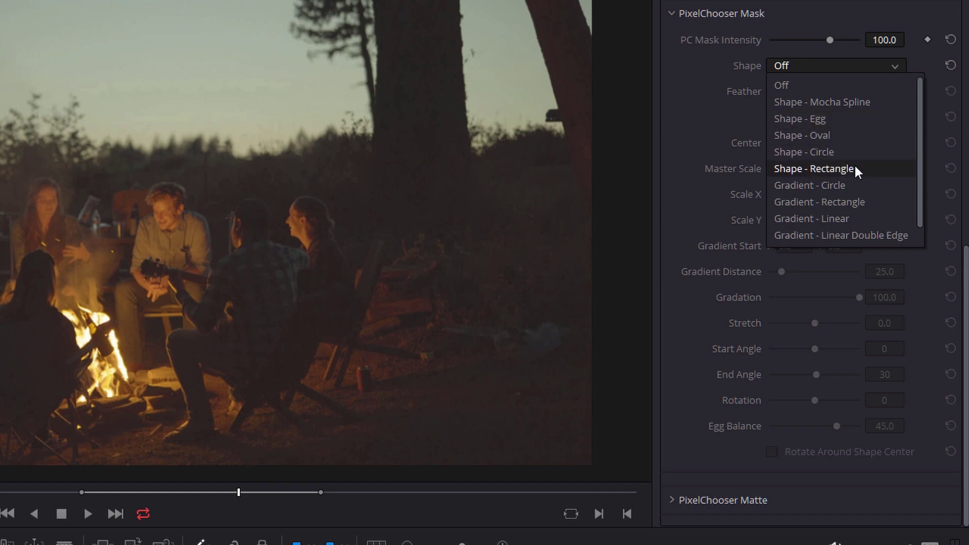
click(853, 219)
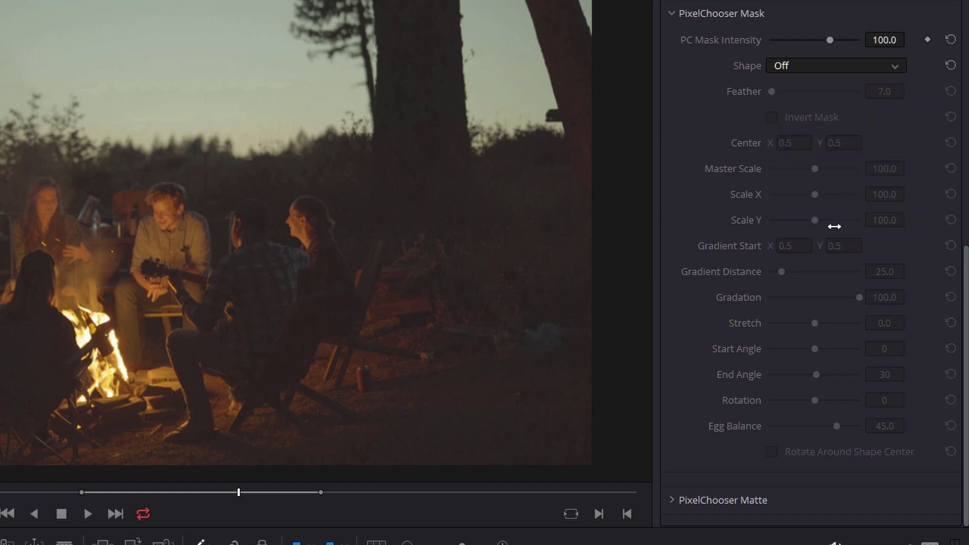
Step: Show the mask in the viewer, rotate it to -448 and set gradient distance 25.4
scroll(802, 122, up, 10)
click(762, 213)
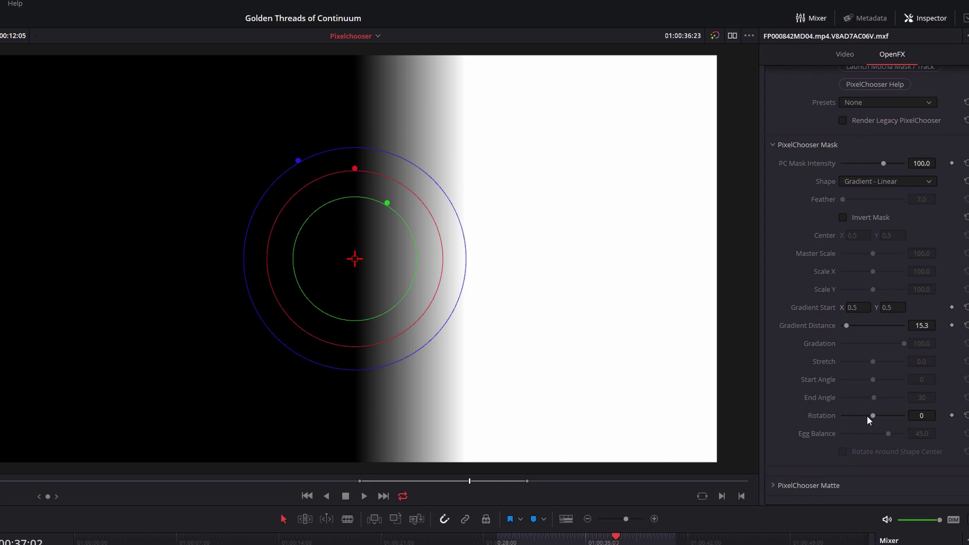
drag(867, 416, 853, 416)
drag(847, 326, 850, 326)
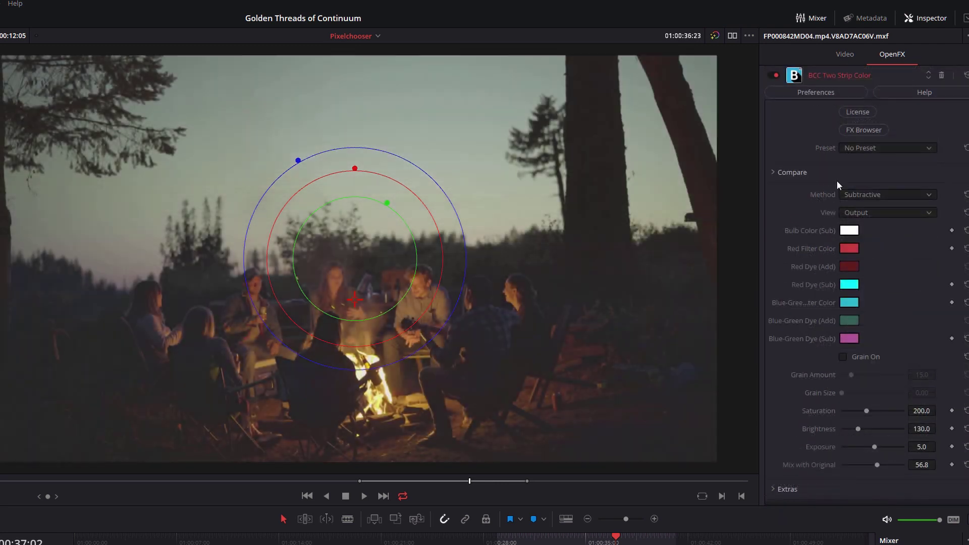
Step: Return to the graded footage and show a before/after split of the effect
click(858, 191)
click(862, 231)
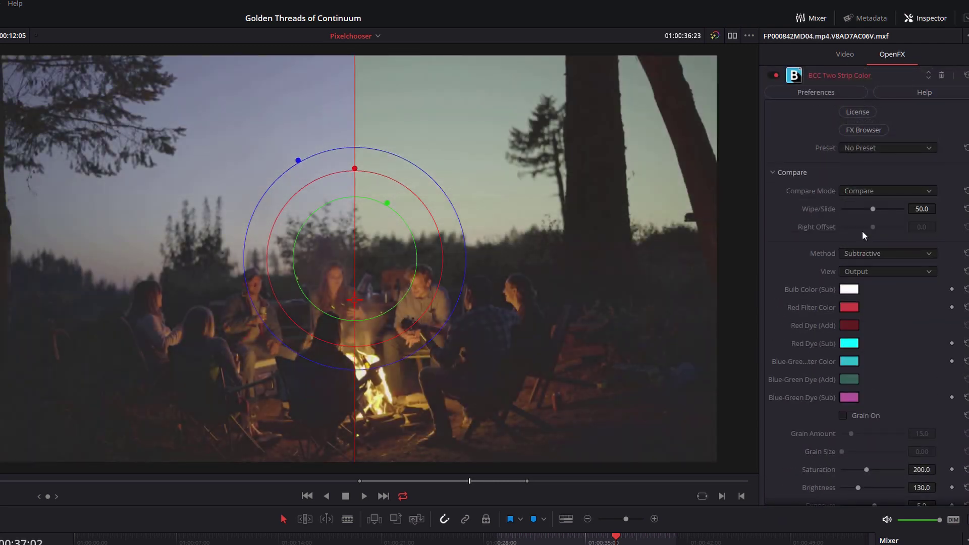
drag(352, 123, 363, 130)
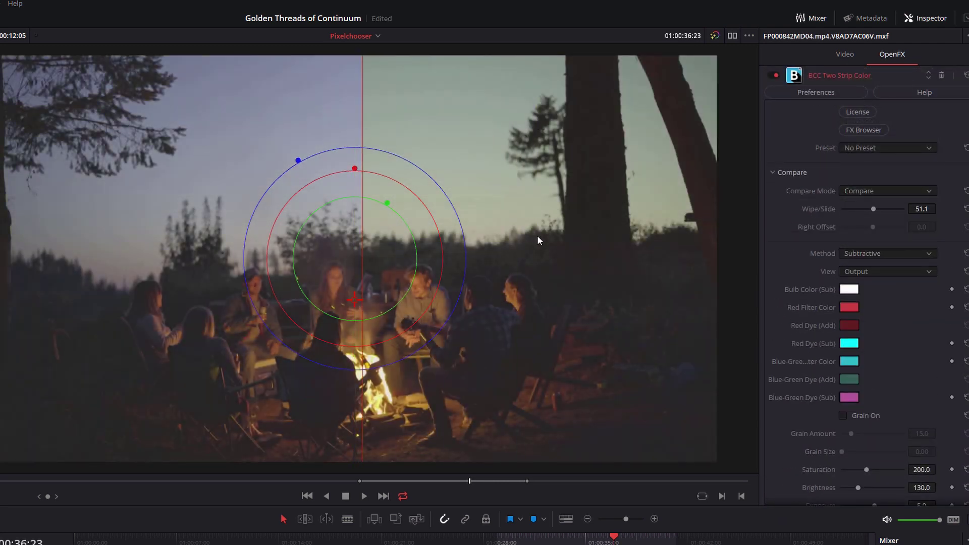
scroll(863, 283, down, 10)
scroll(863, 283, up, 5)
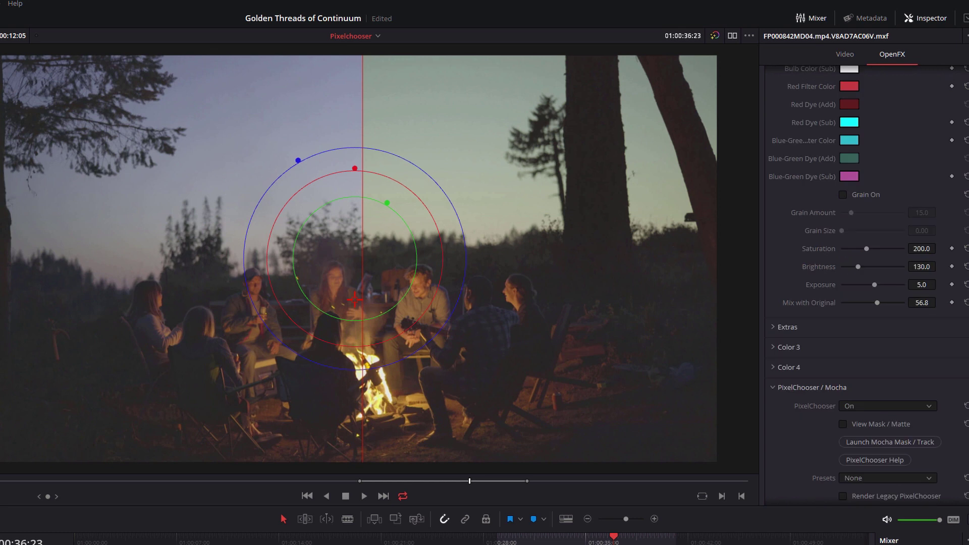
scroll(933, 356, down, 8)
scroll(933, 356, down, 2)
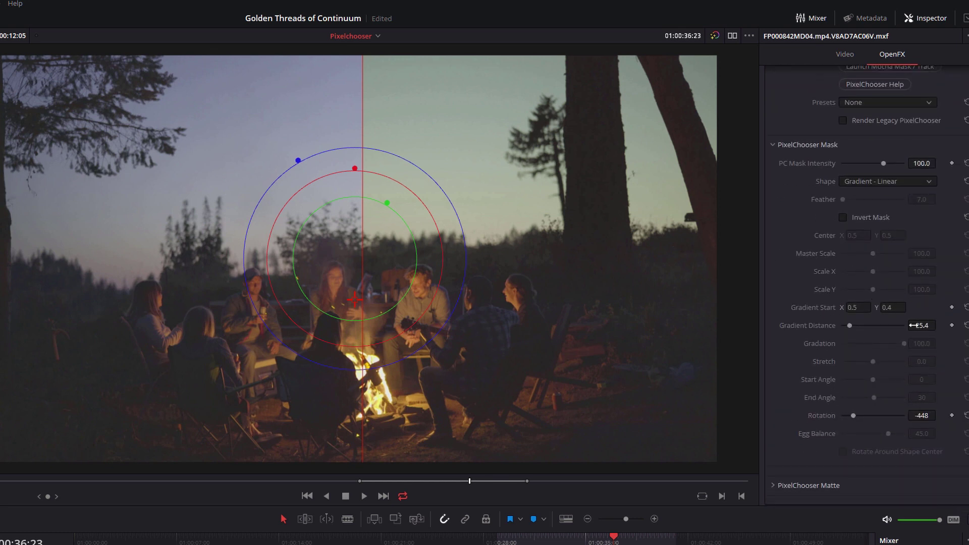
Step: Adjust the gradient rotation, then switch the mask shape to Oval
drag(850, 415, 856, 415)
click(854, 179)
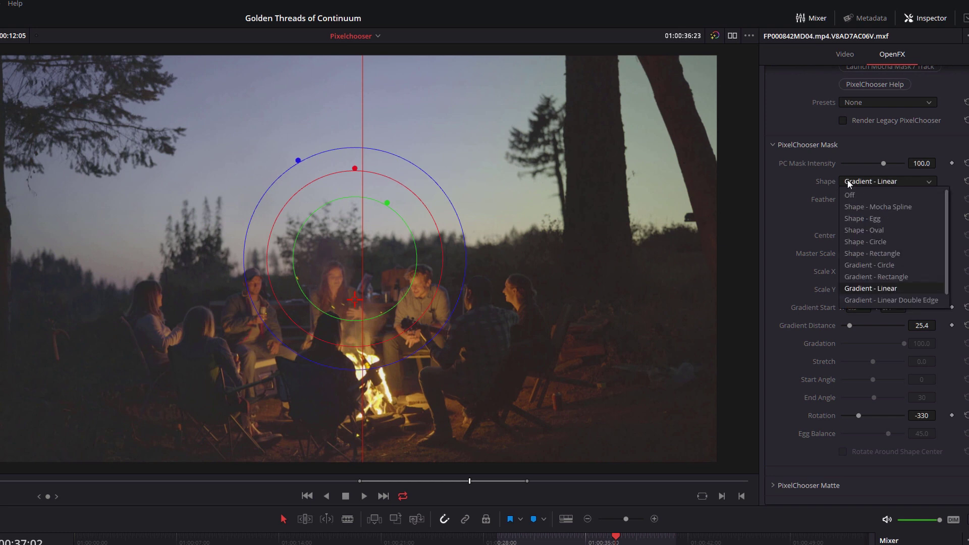
click(885, 230)
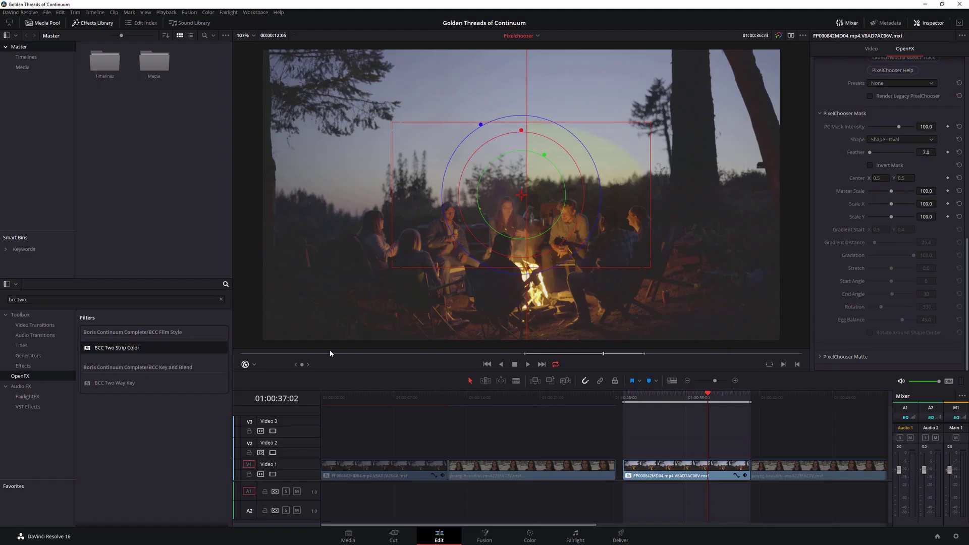
Step: Move and stretch the oval mask over the lower campfire area, 177.9 by 149.0
click(254, 364)
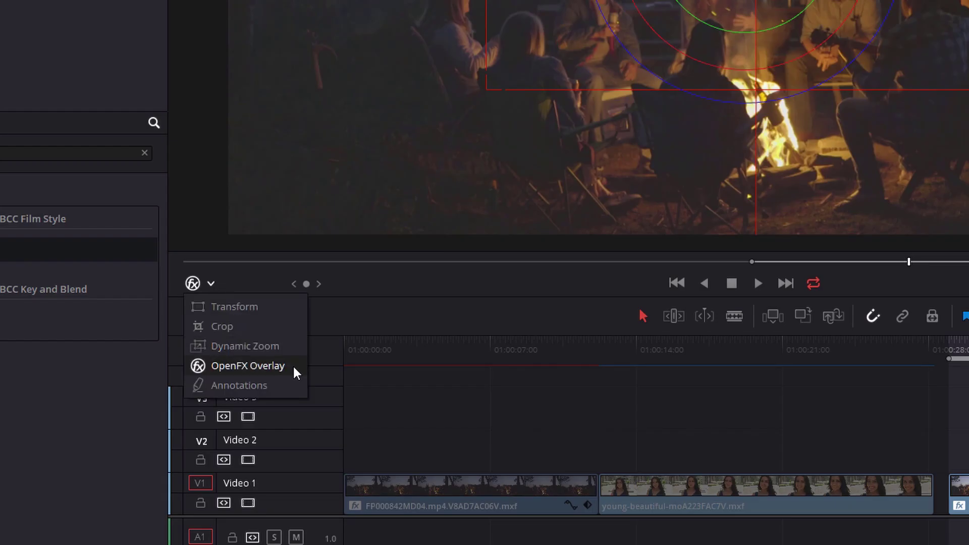
key(Escape)
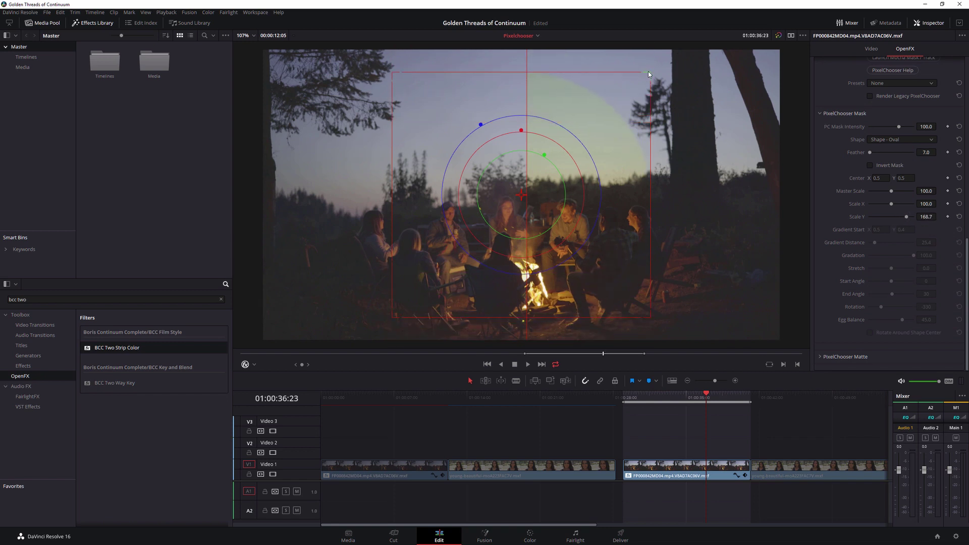
mouse_move(649, 71)
mouse_down()
mouse_move(627, 165)
mouse_move(578, 90)
mouse_move(642, 219)
mouse_move(644, 188)
mouse_up()
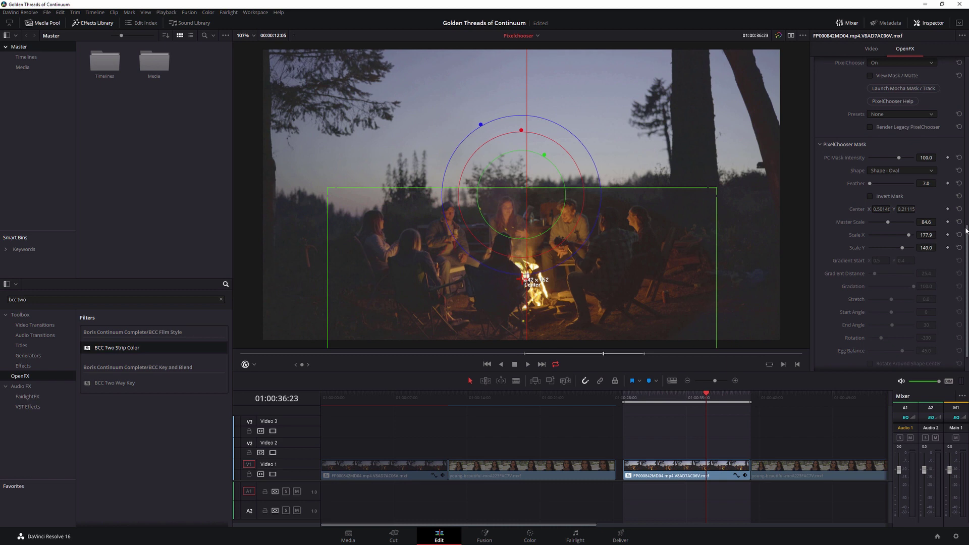
scroll(874, 116, up, 3)
Step: View the mask as a matte and set Compare Mode to Off
click(870, 107)
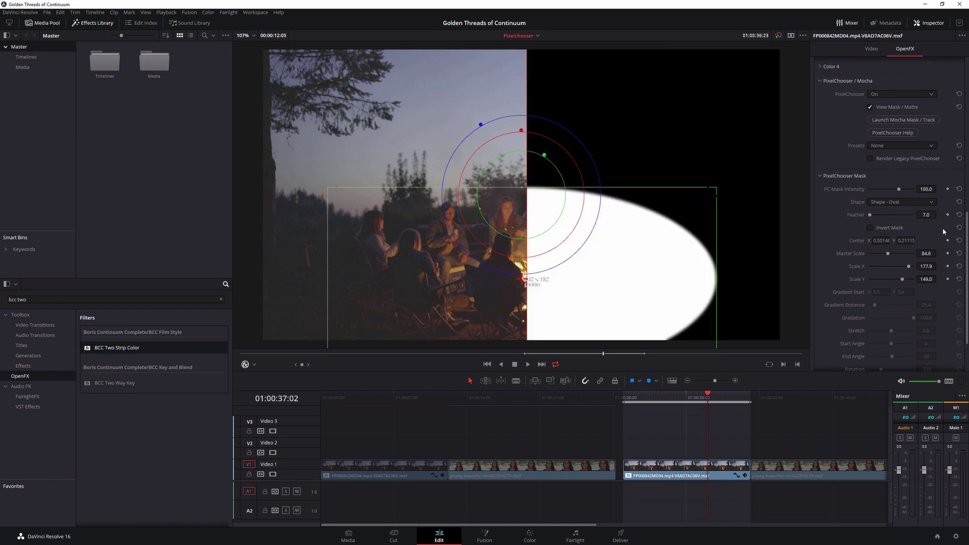
scroll(889, 152, up, 3)
scroll(889, 151, up, 3)
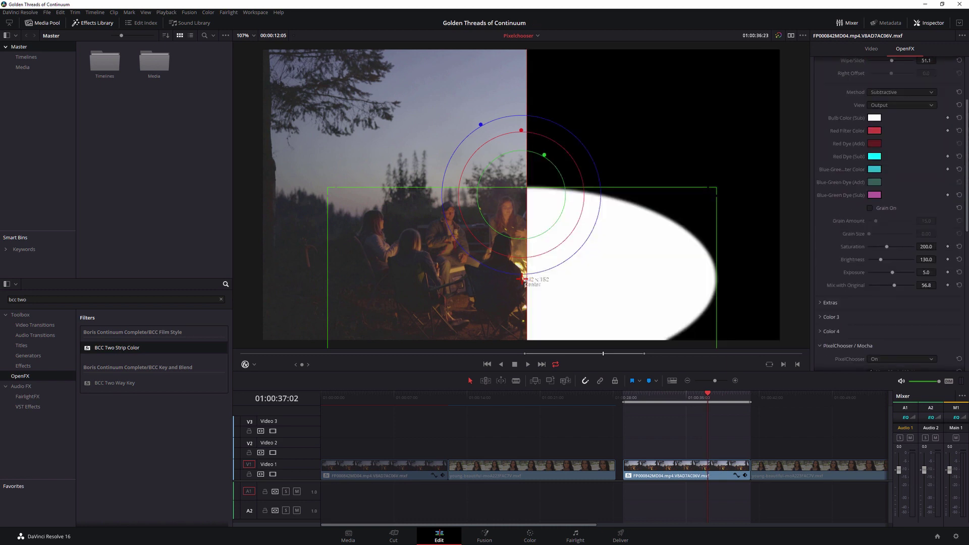
scroll(879, 147, up, 3)
click(886, 147)
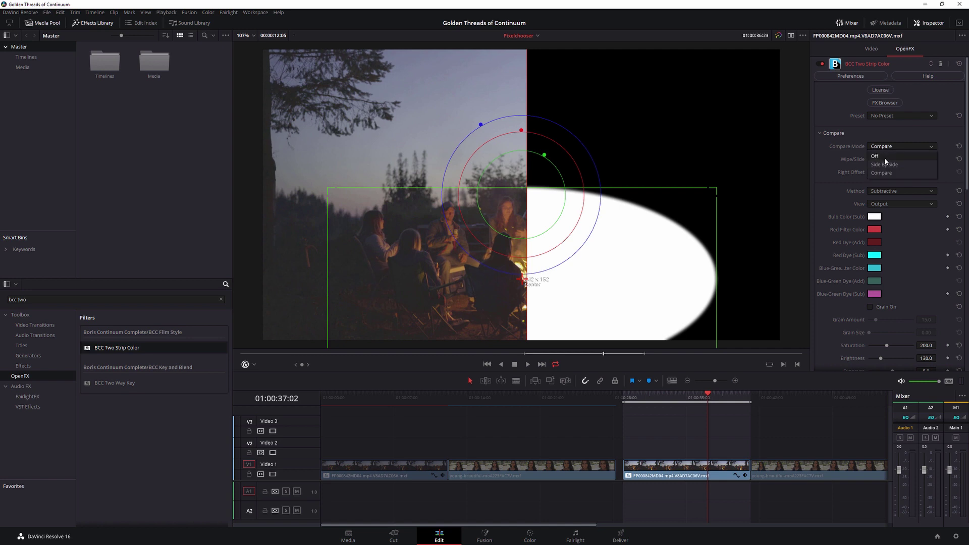
click(885, 158)
Step: Raise the oval mask feather to 118.6 at 100 intensity, then expand PixelChooser Matte
scroll(868, 147, down, 5)
mouse_move(867, 147)
mouse_down()
mouse_move(884, 149)
mouse_move(895, 127)
mouse_move(921, 126)
mouse_move(901, 127)
mouse_up()
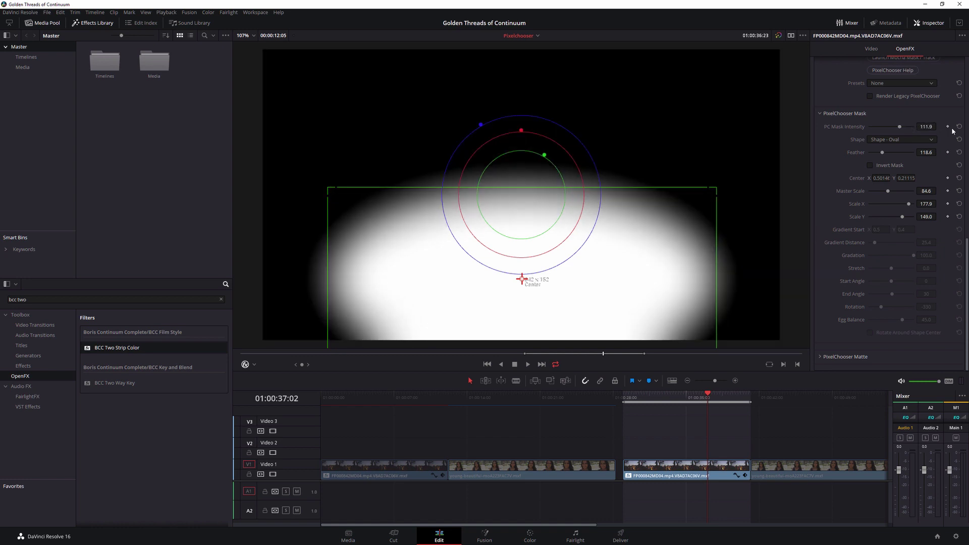
key(ctrl+z)
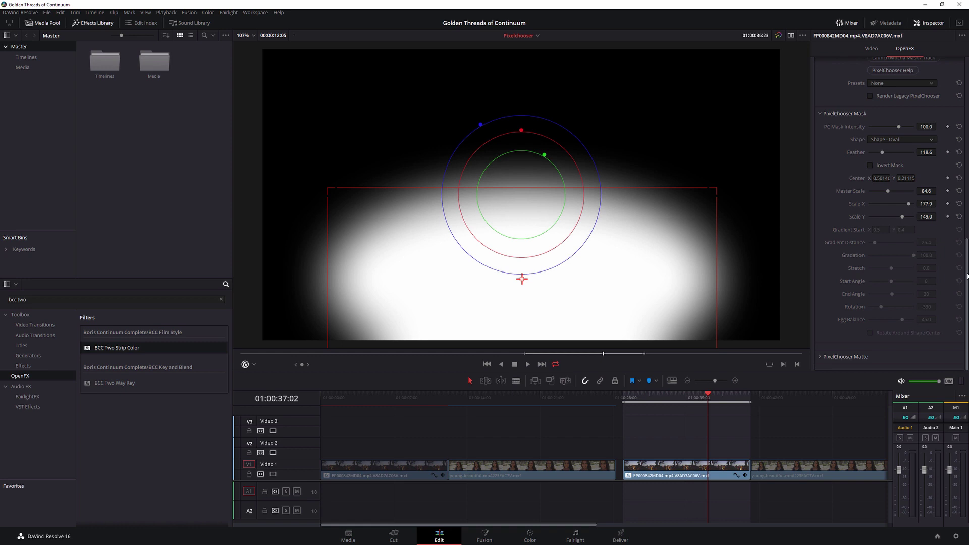
key(ctrl+z)
drag(660, 399, 713, 400)
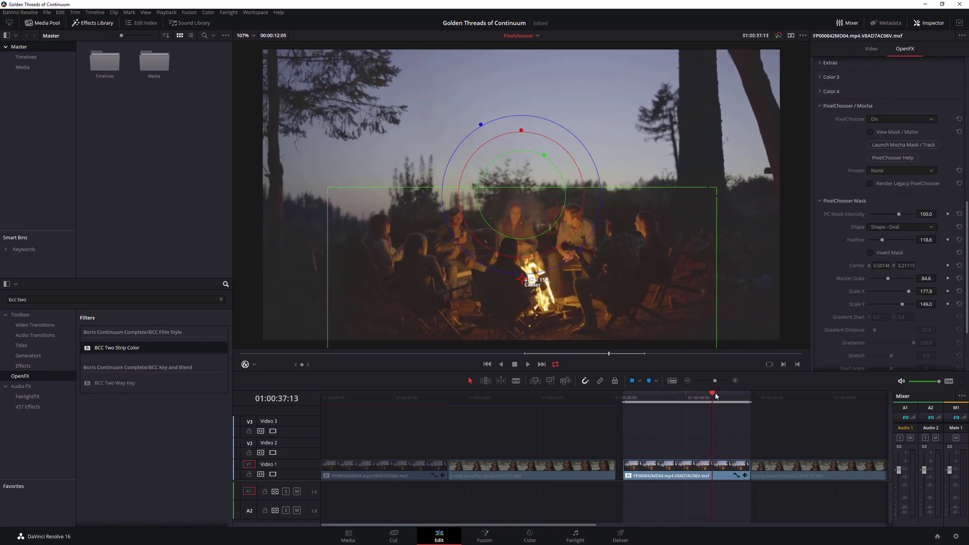
click(819, 202)
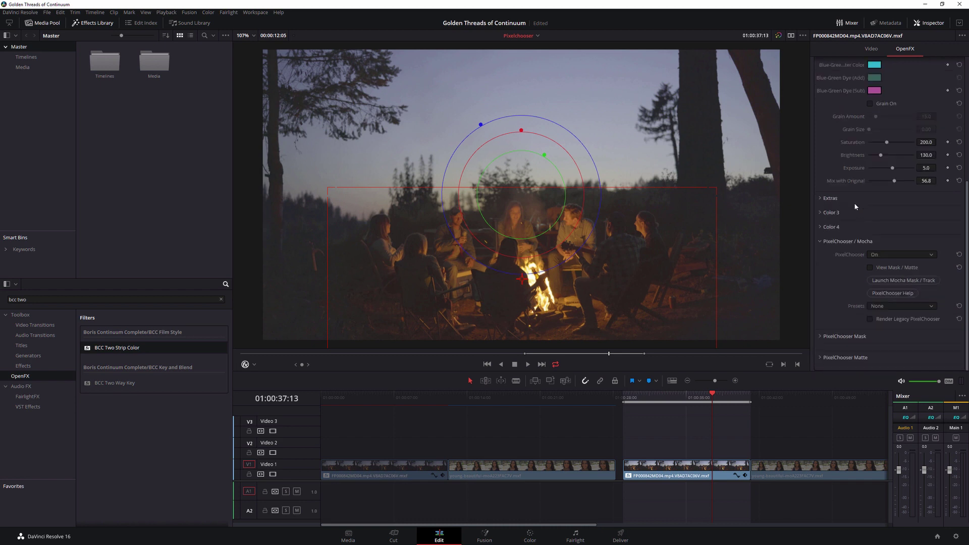
click(820, 358)
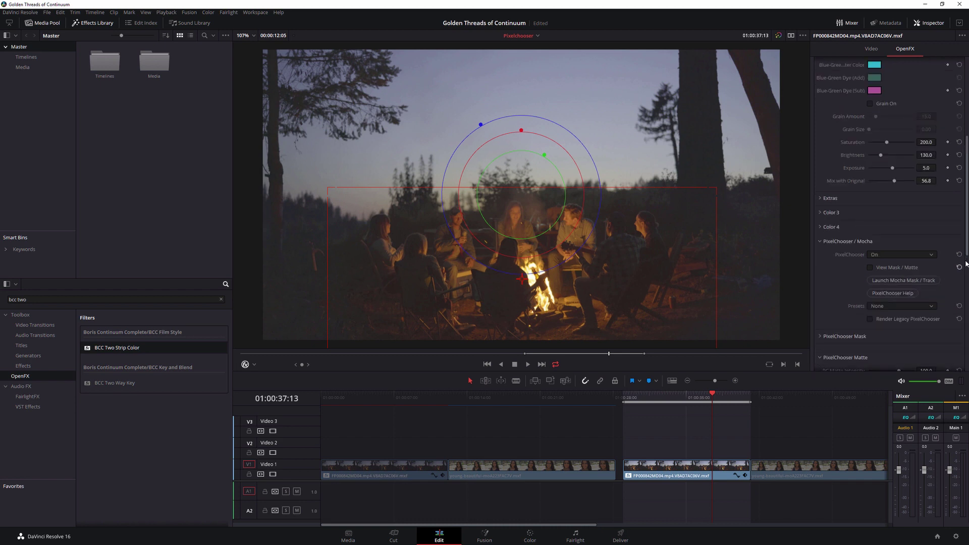
Step: Set the matte Channel to Red and view the matte in grayscale
scroll(900, 132, down, 6)
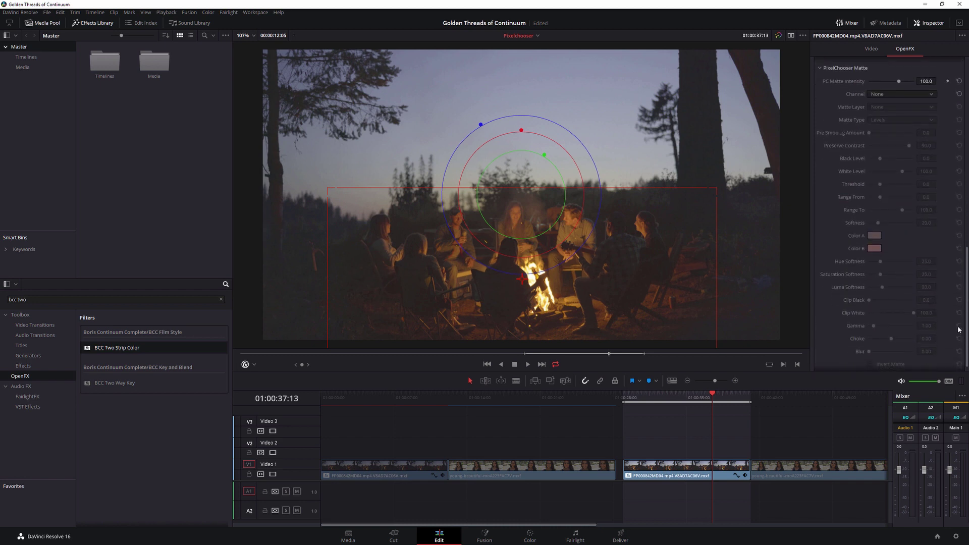
click(879, 96)
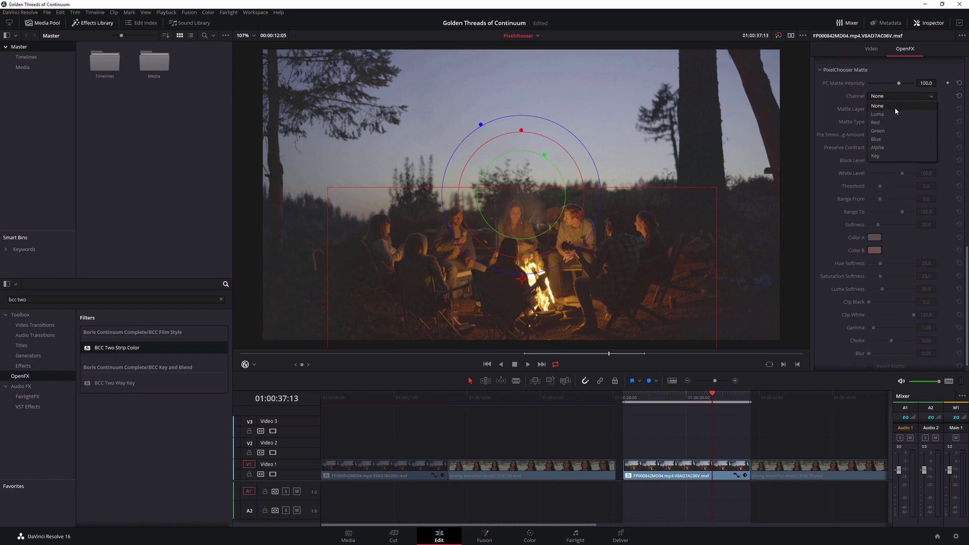
click(881, 123)
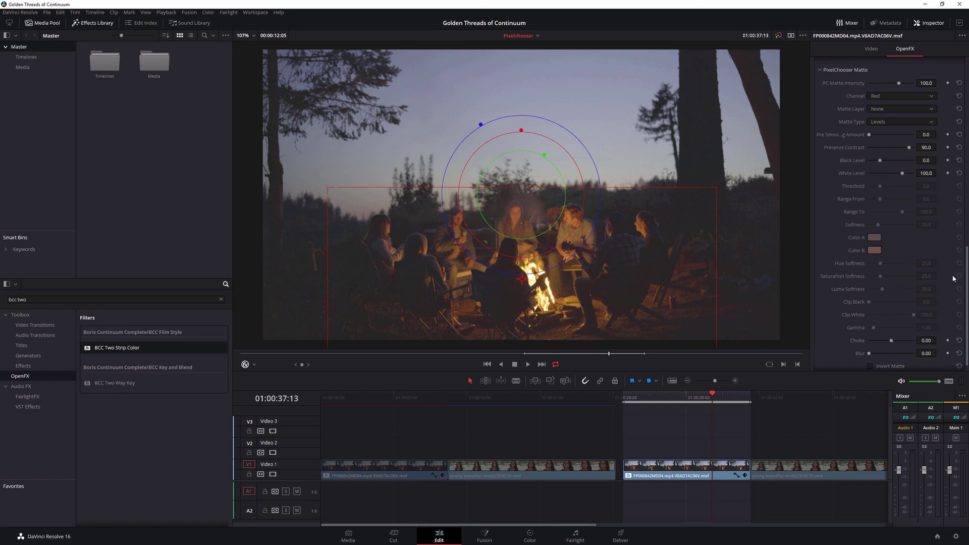
drag(967, 271, 955, 189)
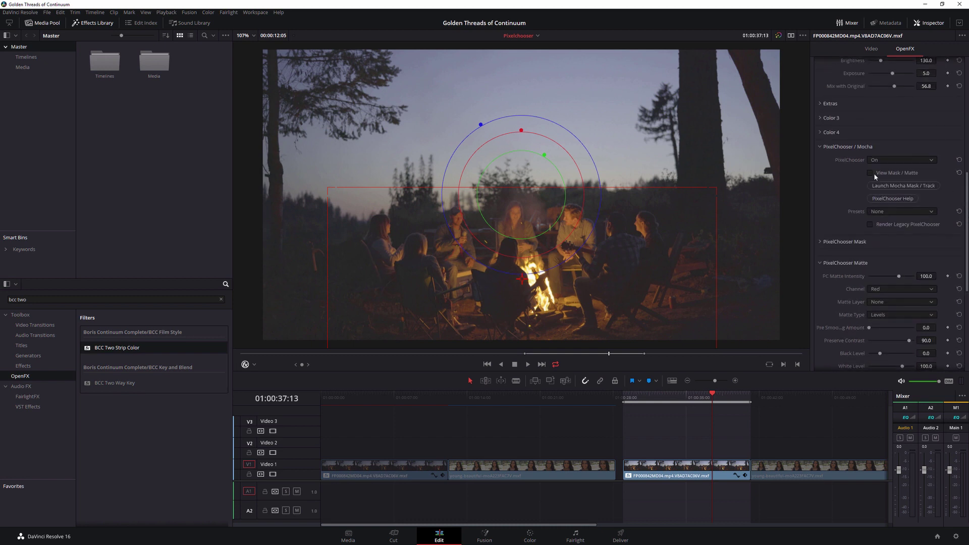
click(870, 173)
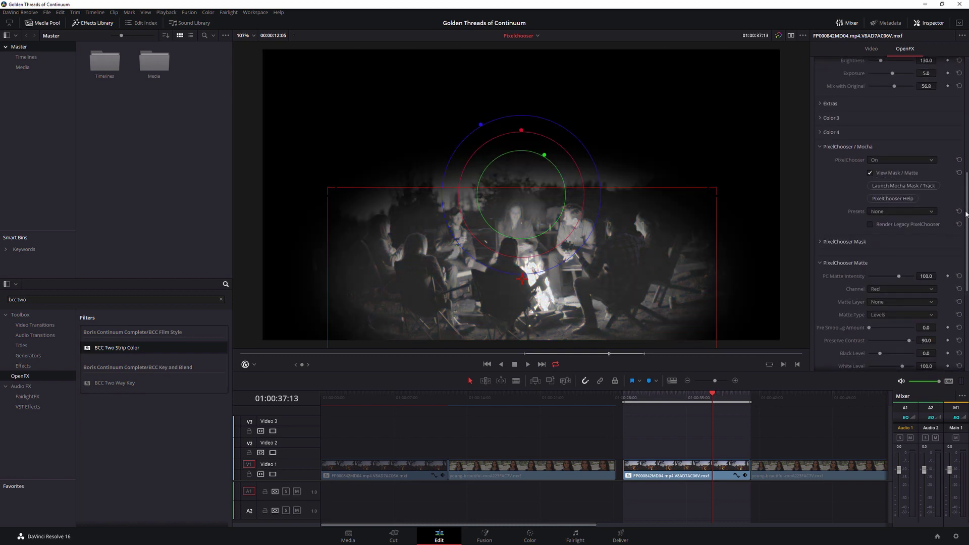
Step: Tune the matte levels to black 16.1, white 55.1, choke -1.36
scroll(895, 172, down, 5)
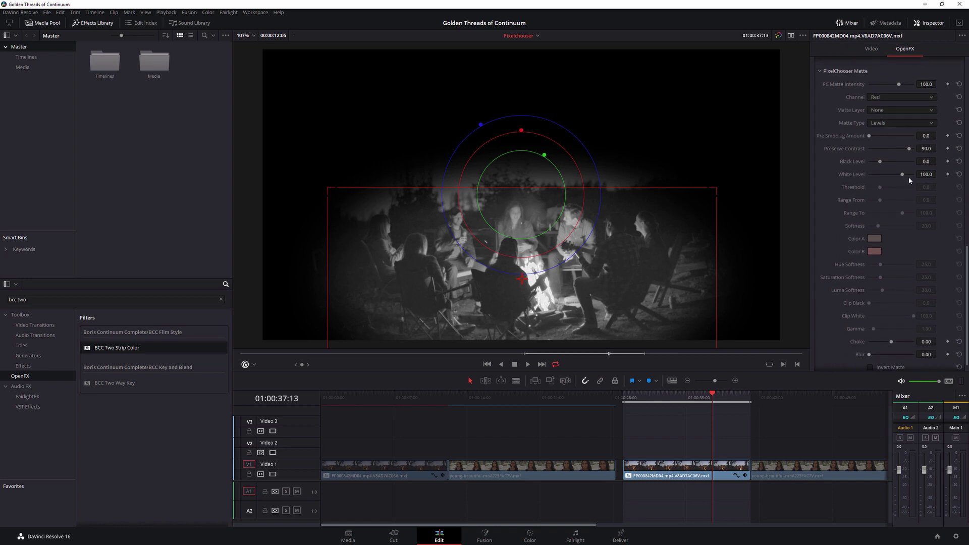
drag(902, 175, 883, 165)
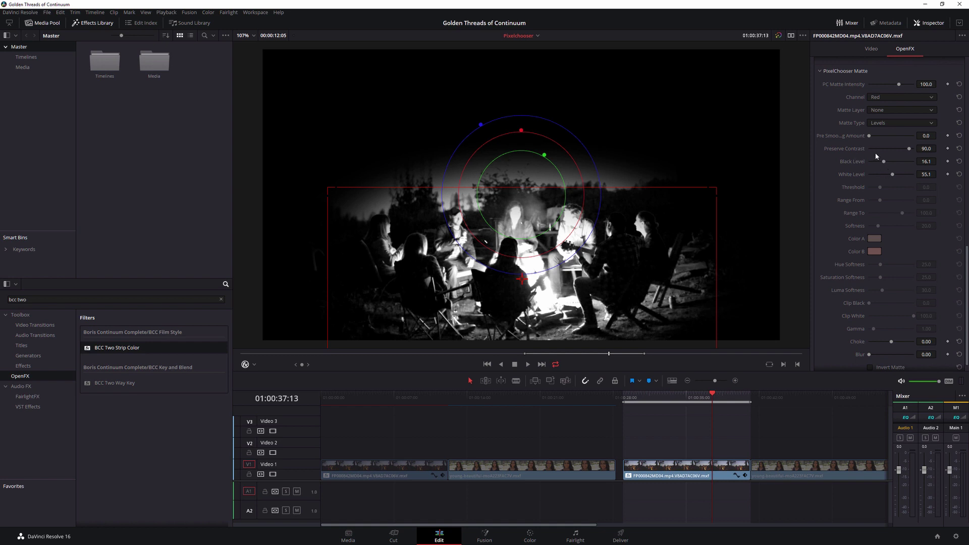
drag(891, 342, 890, 343)
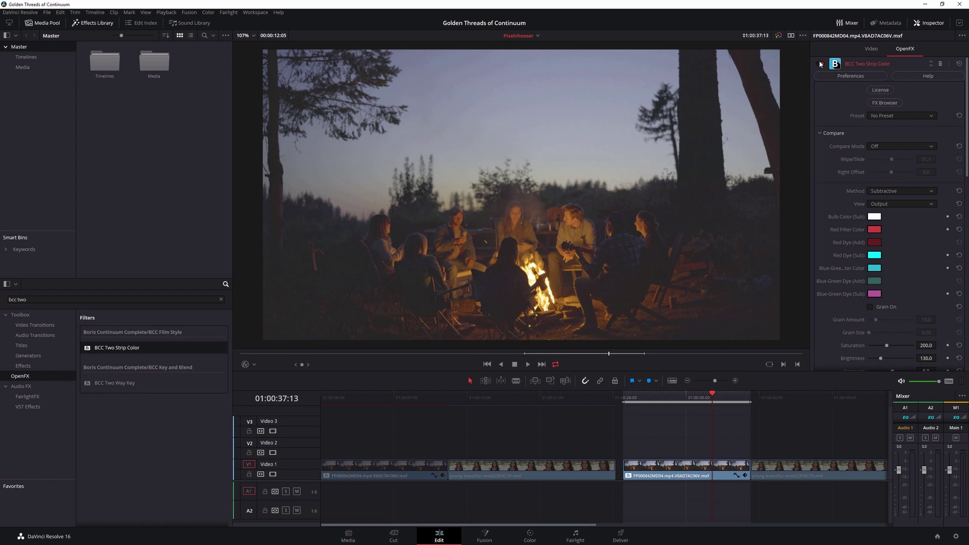
Step: Save the PixelChooser settings as a new fireside preset
scroll(826, 187, down, 10)
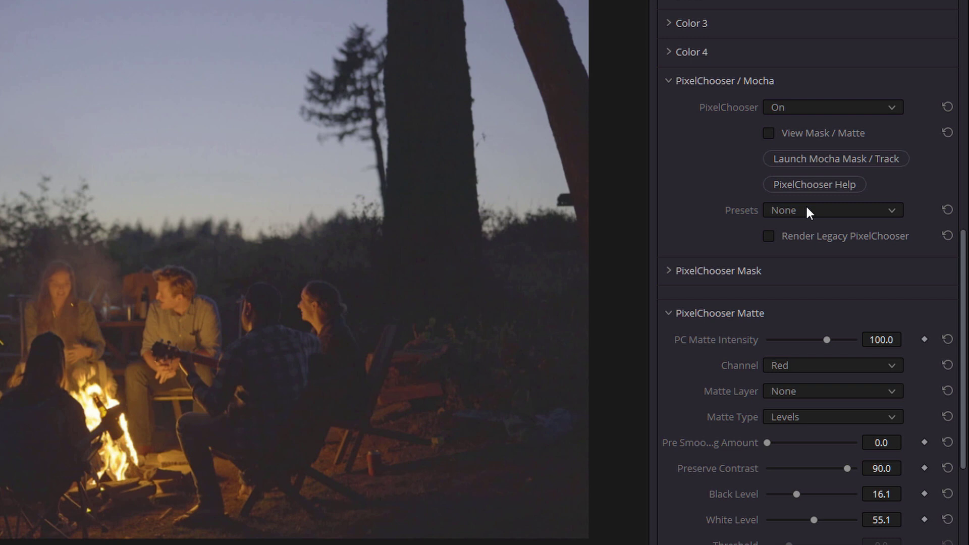
click(807, 208)
click(833, 261)
text(Ben fireside mat)
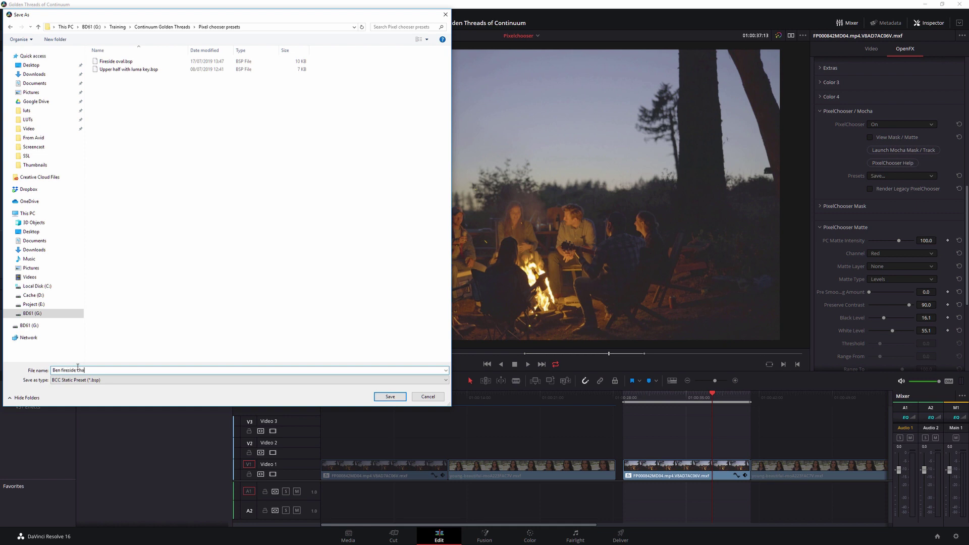
key(Return)
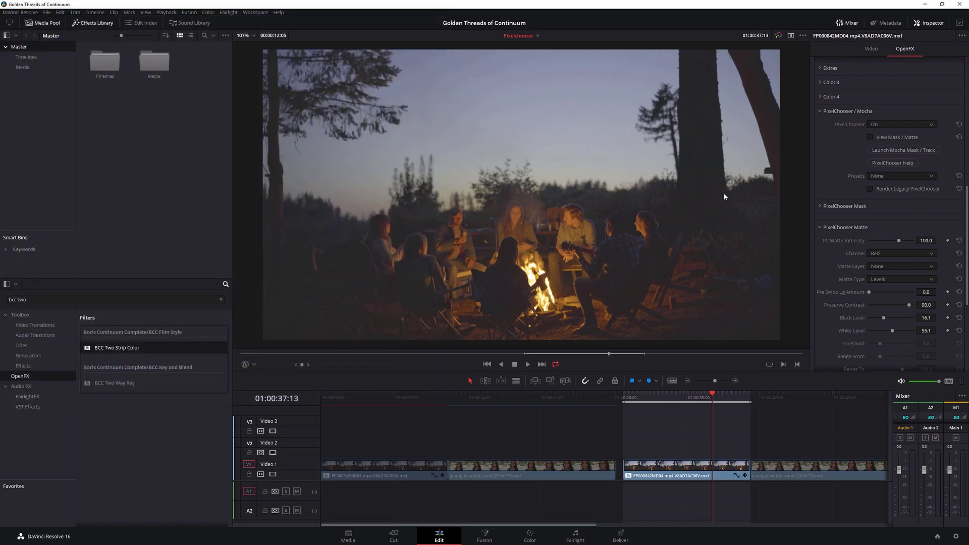
Step: Collapse the PixelChooser / Mocha and PixelChooser Matte sections
click(821, 112)
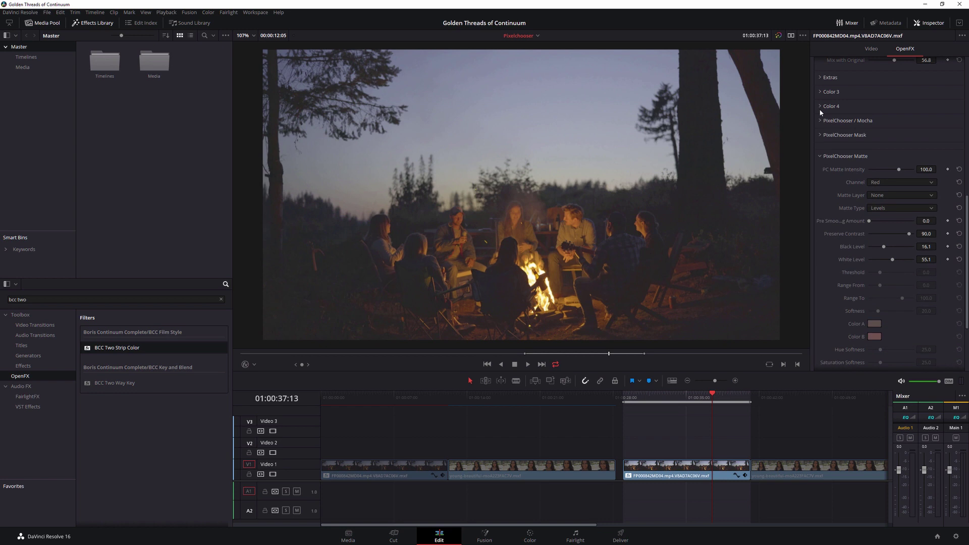
click(820, 157)
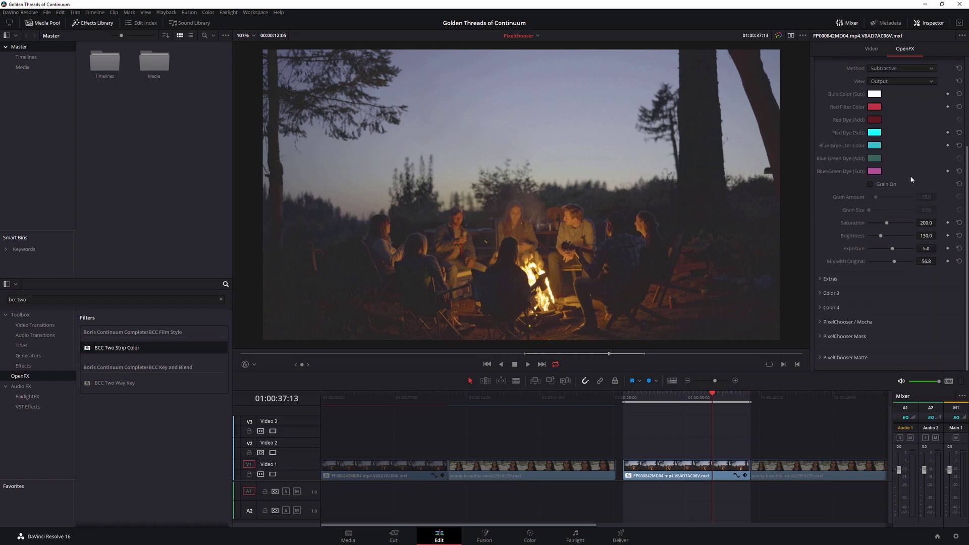
scroll(911, 179, up, 3)
scroll(912, 179, up, 2)
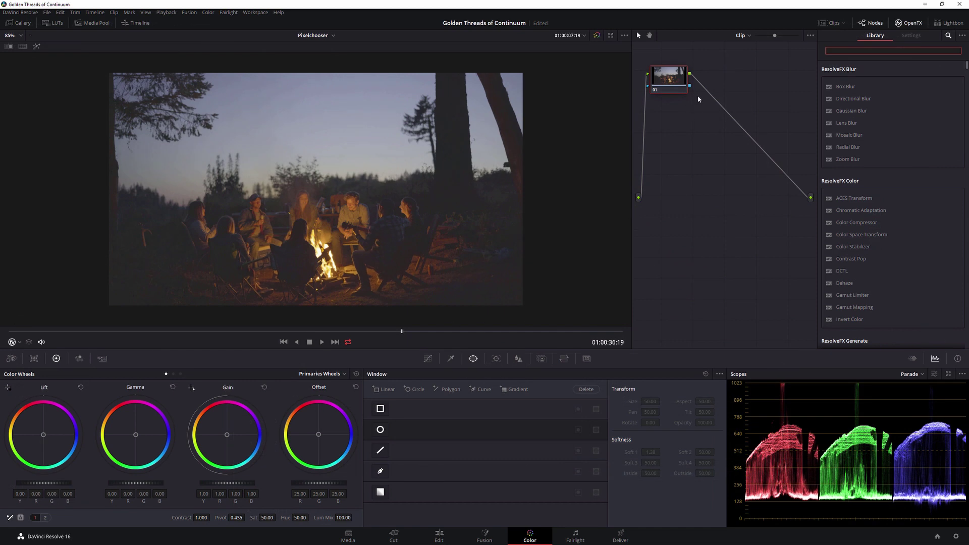
Step: Add serial node 02 and apply BCC Fast Film Process to it
text(s)
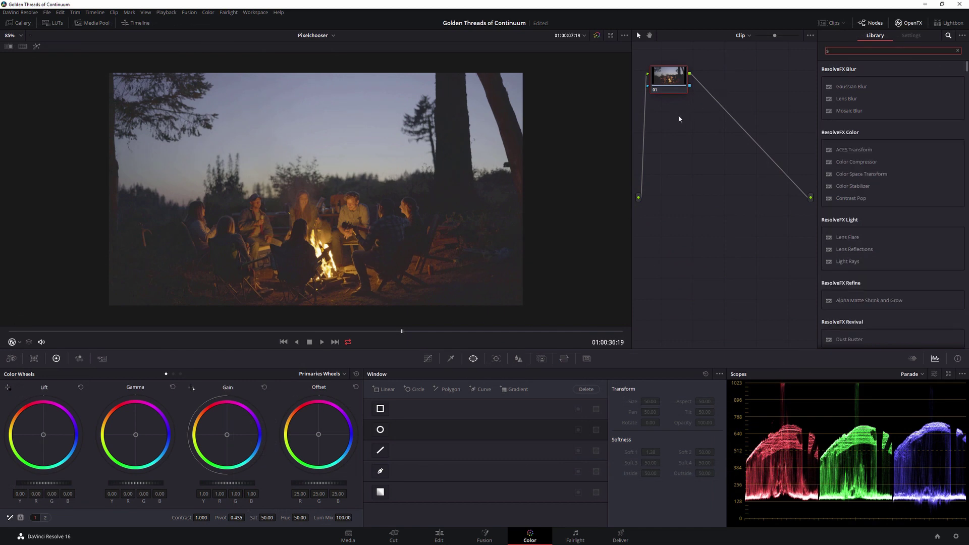
key(BackSpace)
key(alt+s)
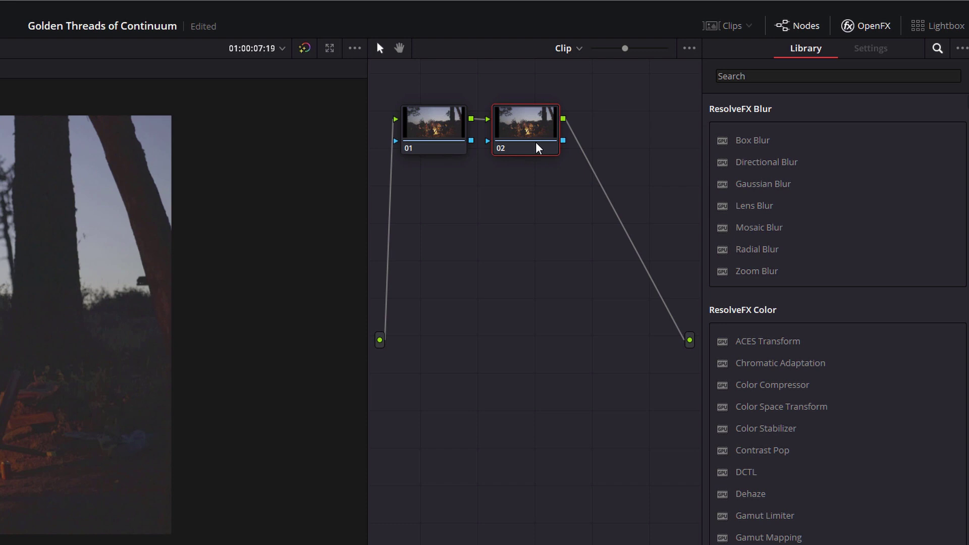
right_click(538, 148)
key(Escape)
text(Fas)
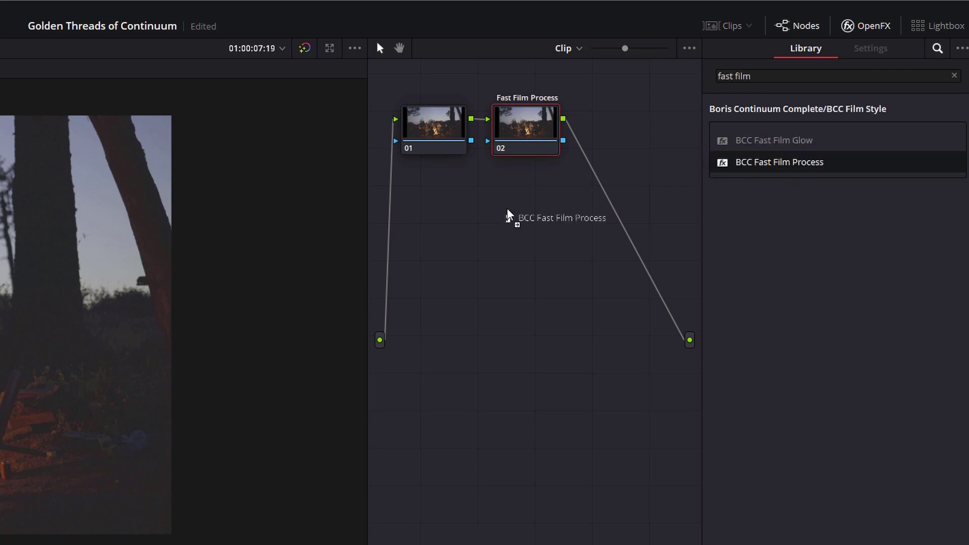
drag(780, 162, 520, 123)
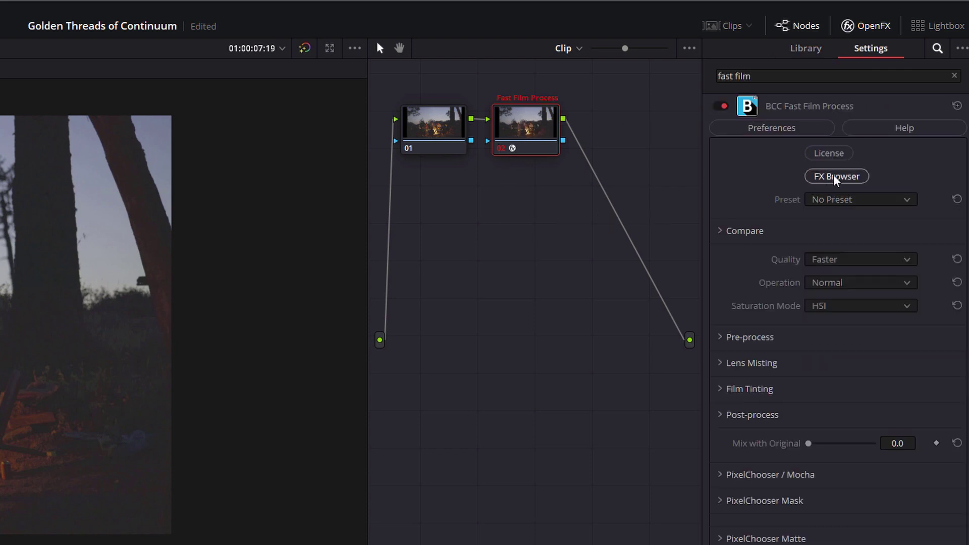
Step: Apply the Fast Film Process Cool Wash preset to the campfire clip from the preset browser
click(837, 176)
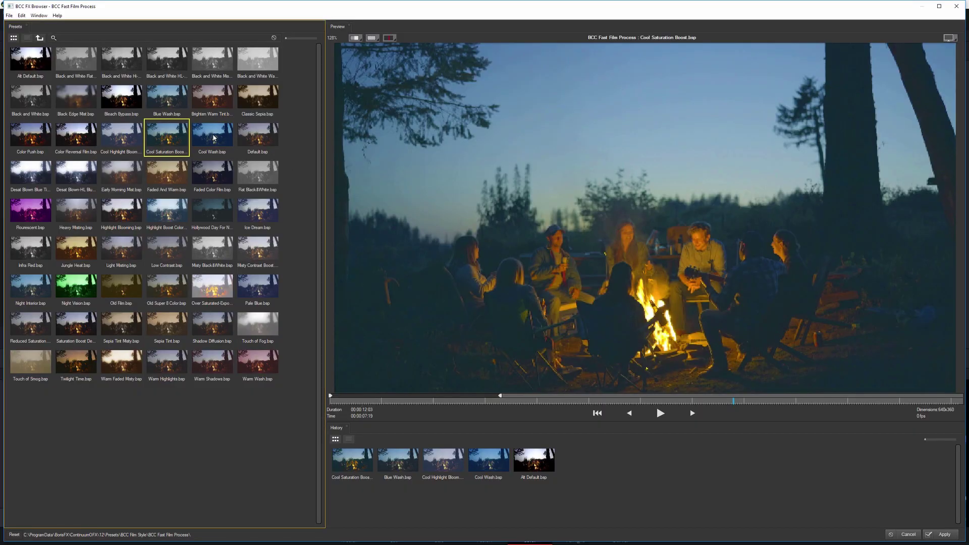
click(213, 137)
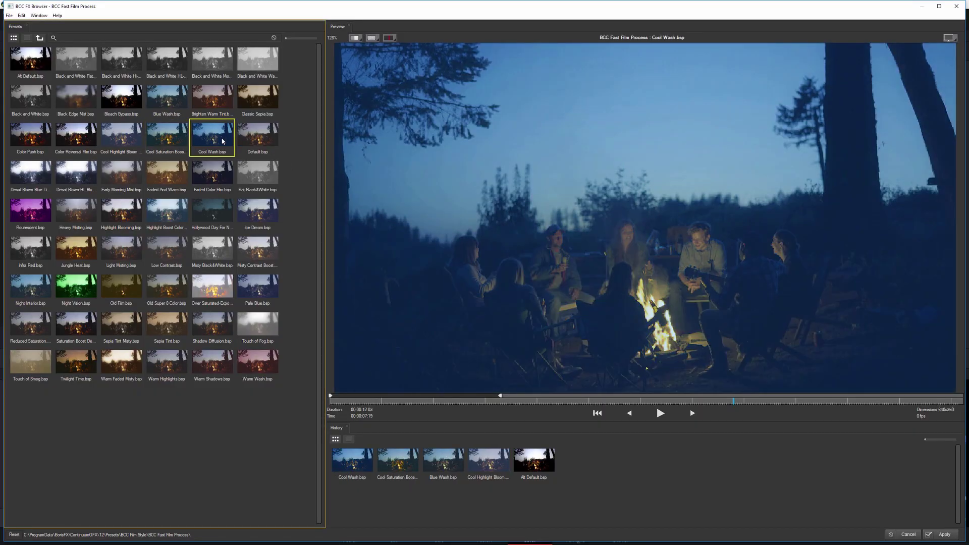
click(945, 536)
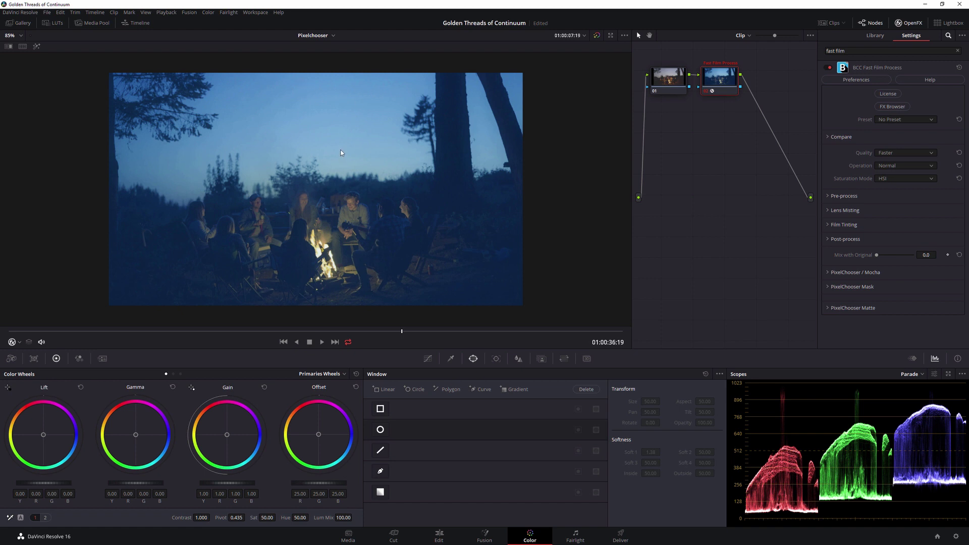
Step: Switch PixelChooser on and load the saved fireside .bsp oval mask preset
click(829, 273)
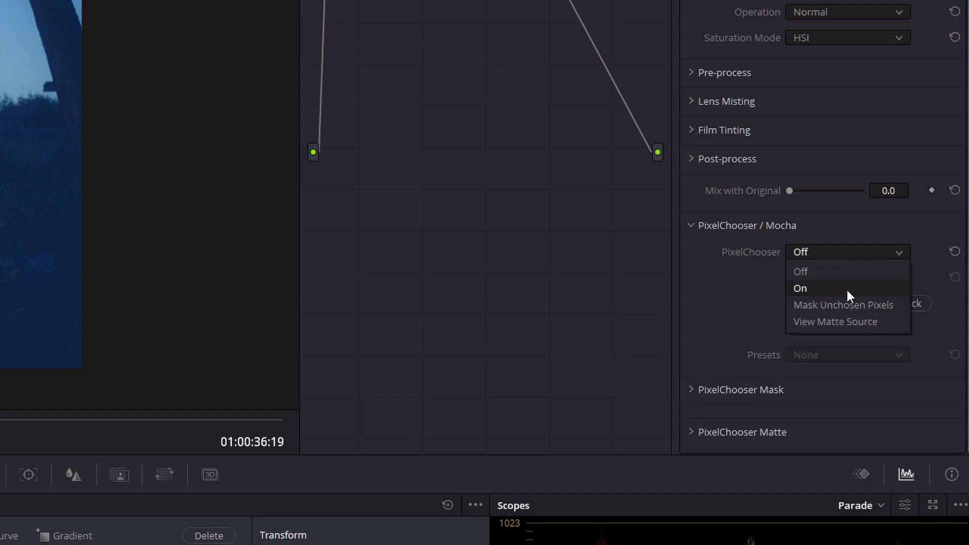
click(846, 288)
click(823, 362)
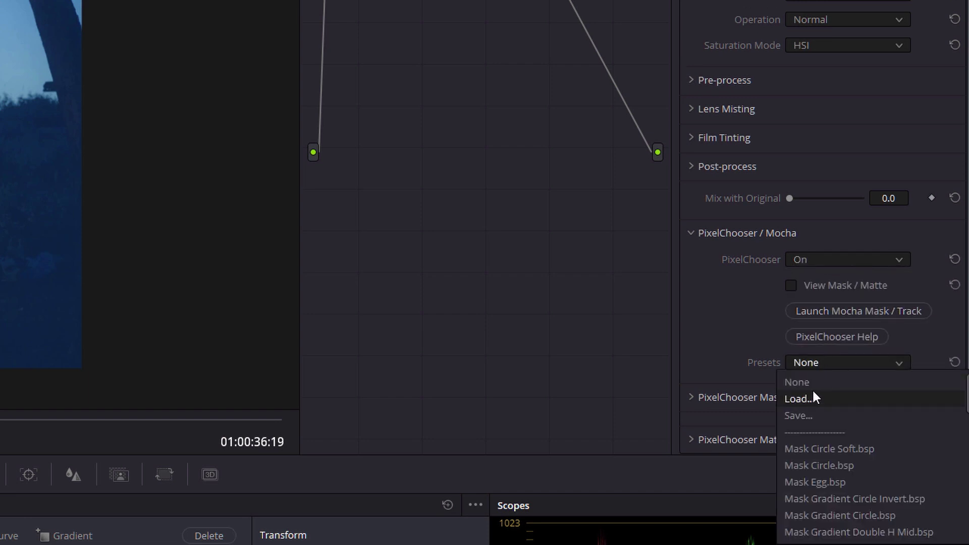
click(828, 400)
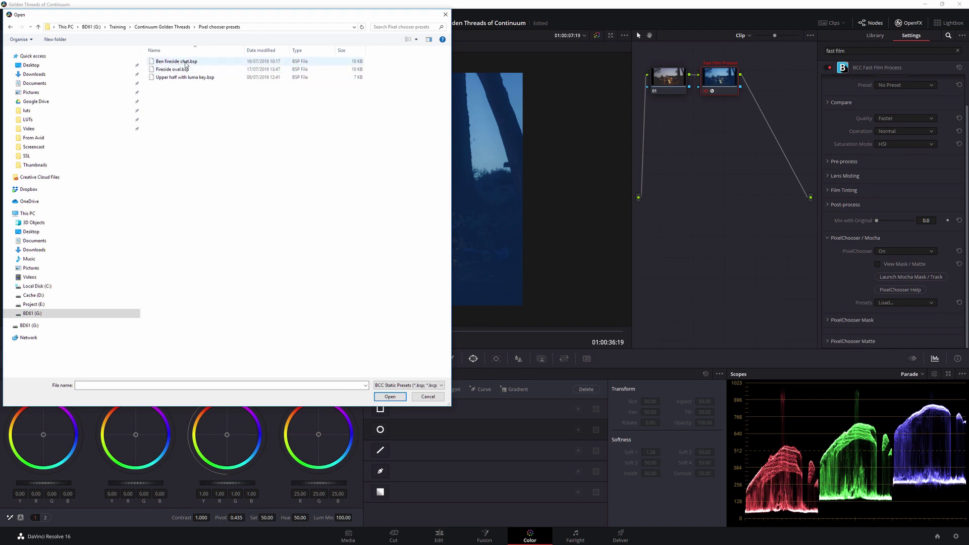
double_click(193, 62)
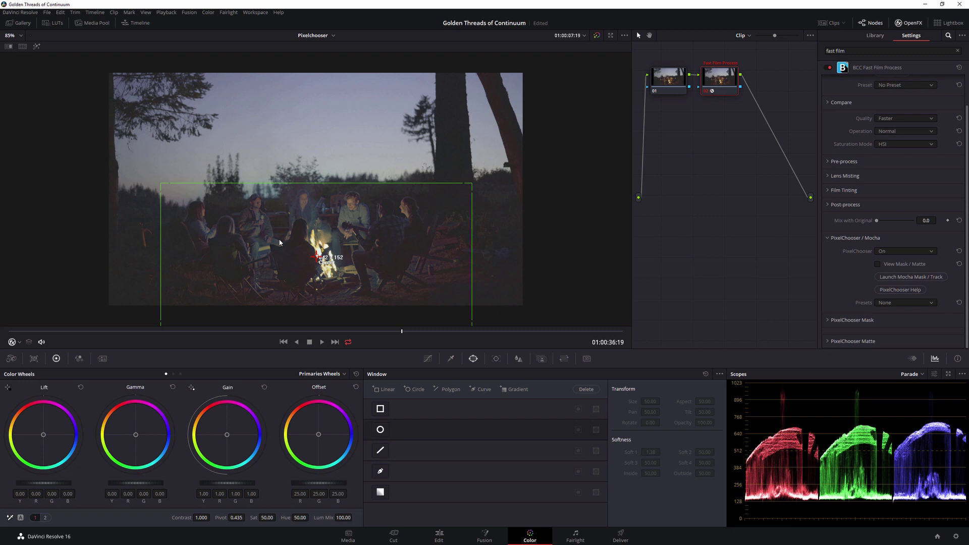
Step: Tick Invert Mask in PixelChooser Mask so the cool wash skips the campfire group
click(828, 321)
scroll(966, 252, down, 5)
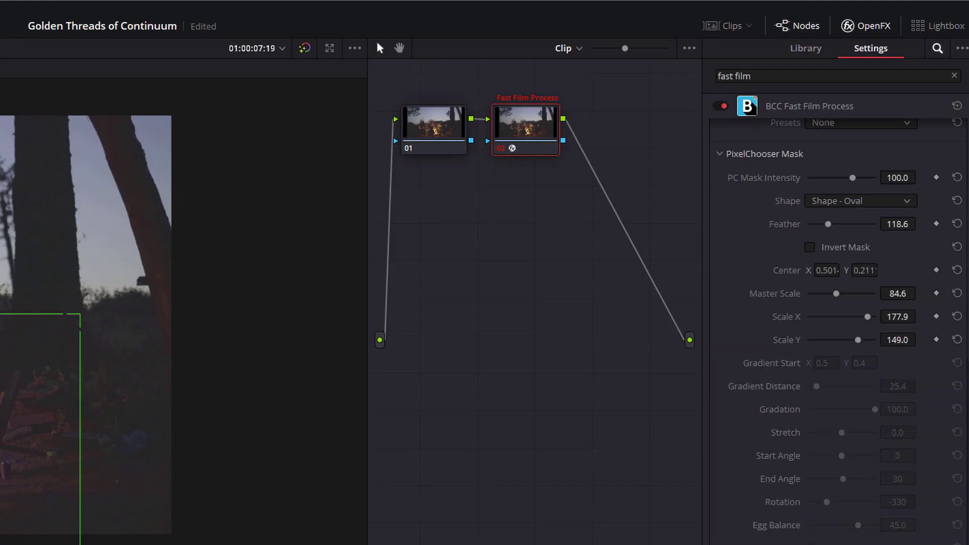
click(810, 248)
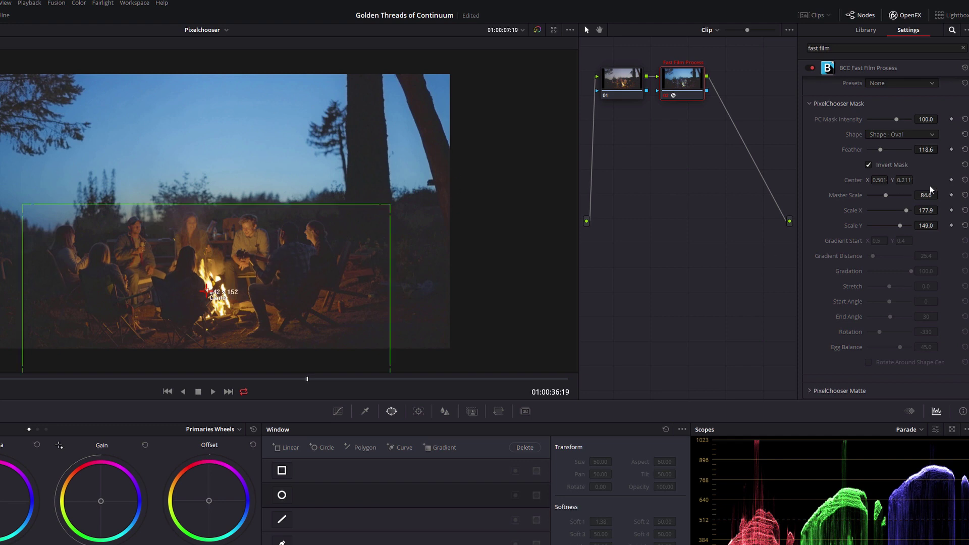
scroll(932, 190, down, 5)
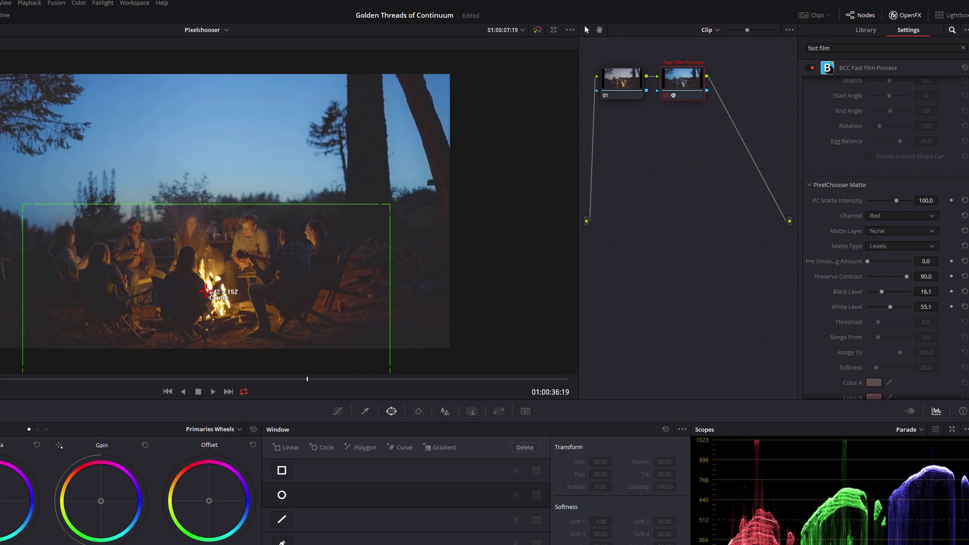
scroll(884, 227, up, 5)
scroll(883, 227, up, 3)
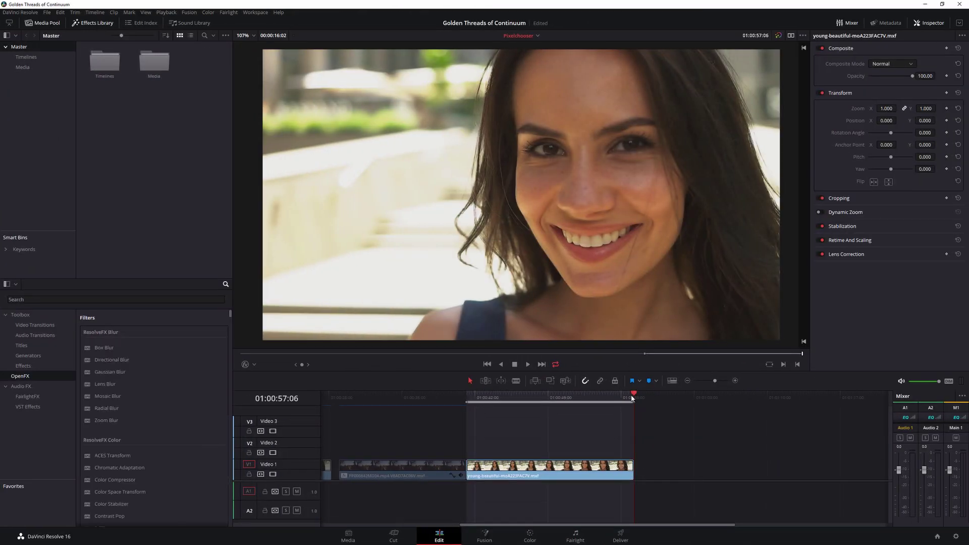
Step: Drag BCC Beauty Studio, found by searching 'bcc bea', onto the portrait clip and expand PixelChooser
drag(473, 398, 635, 398)
click(109, 299)
text(bcc be)
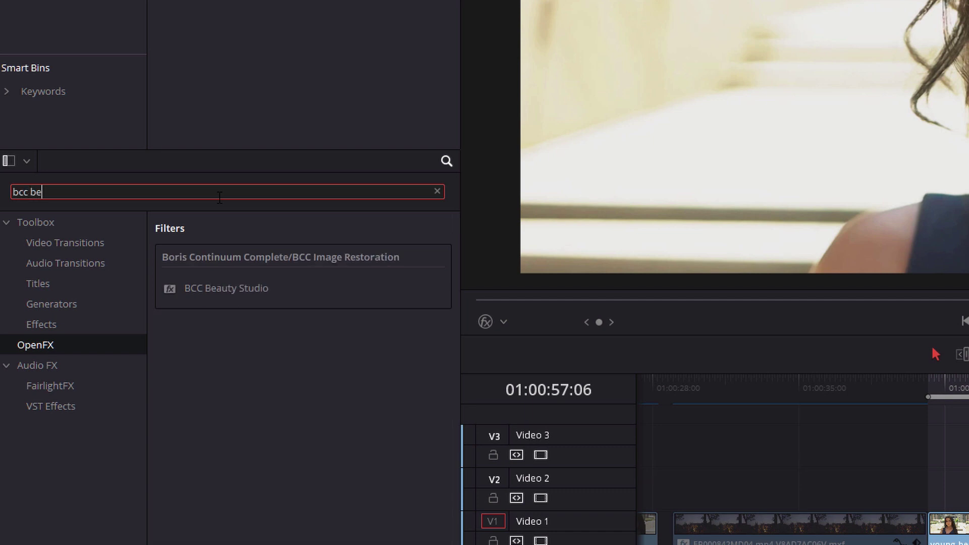
text(a)
drag(256, 288, 949, 525)
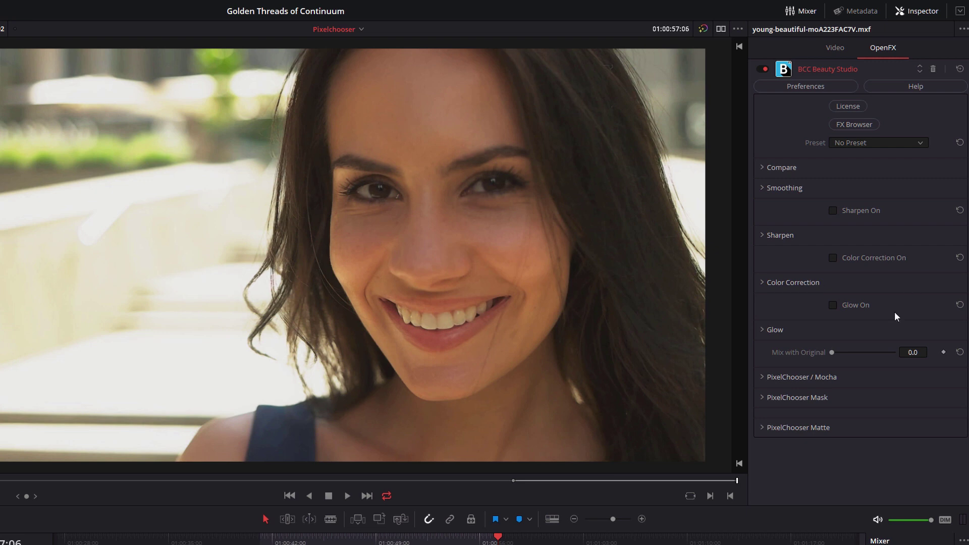
click(771, 380)
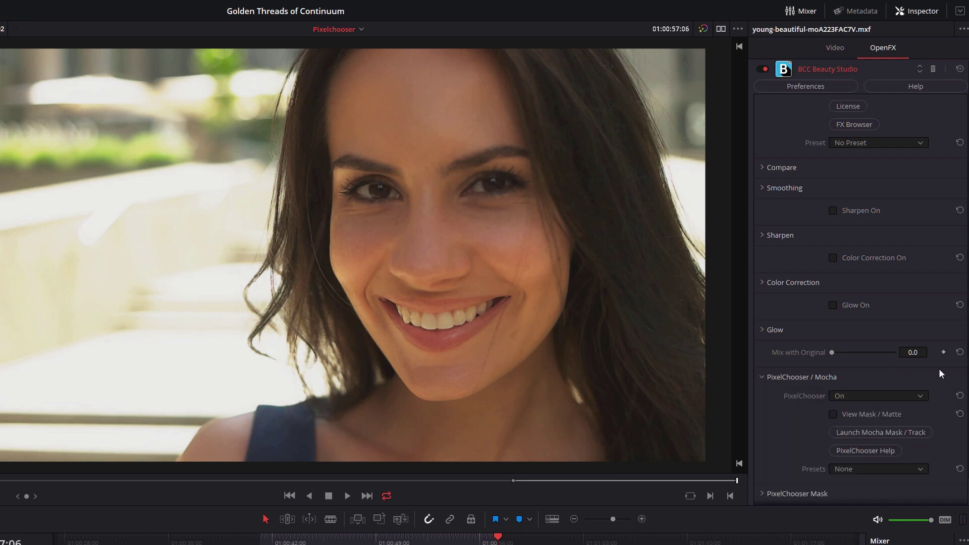
Step: Preview the matte and eyedrop the woman's skin tone for key Colors A and B
scroll(917, 397, down, 1)
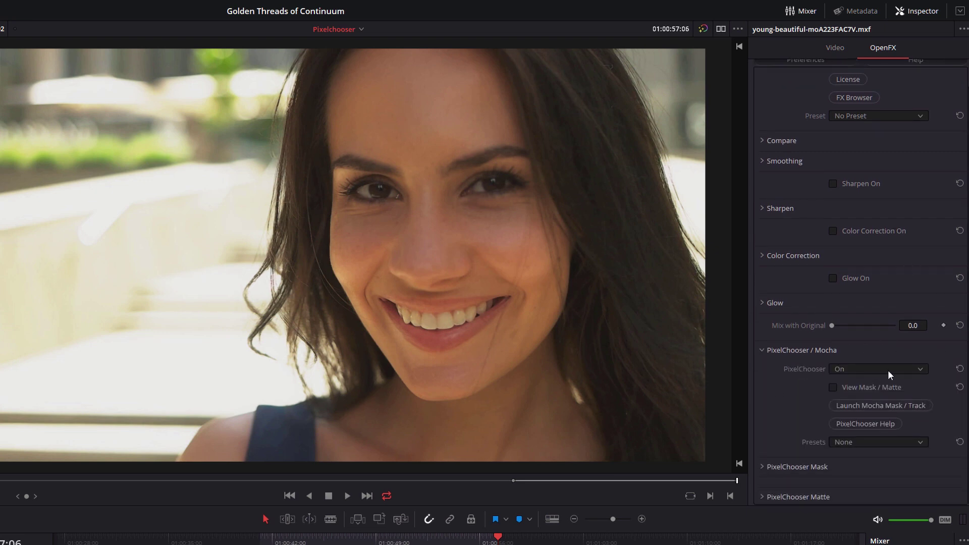
click(833, 388)
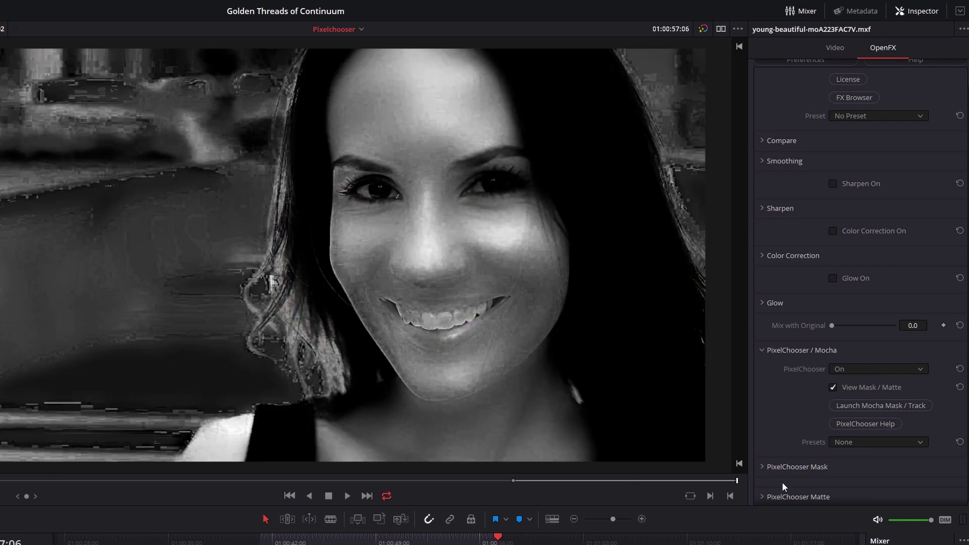
click(765, 497)
scroll(858, 303, down, 5)
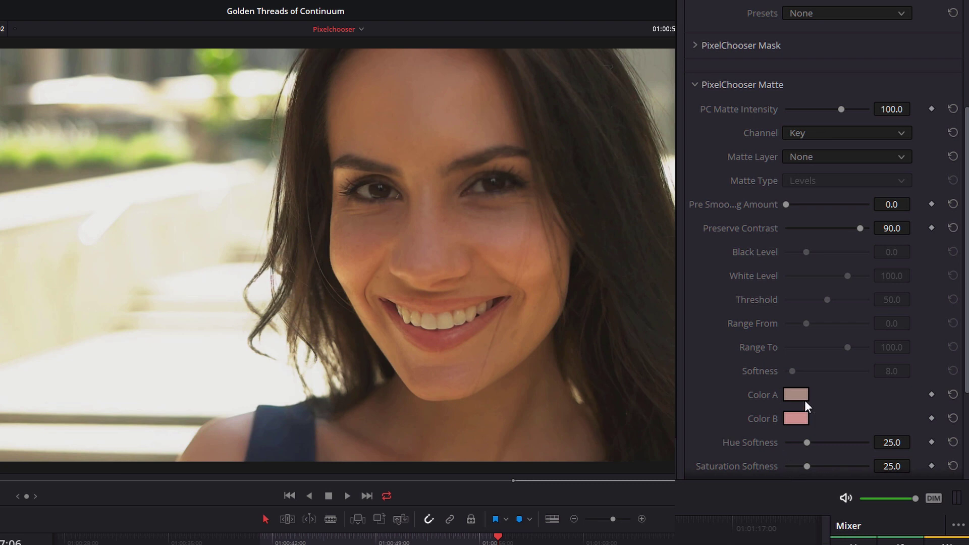
click(802, 398)
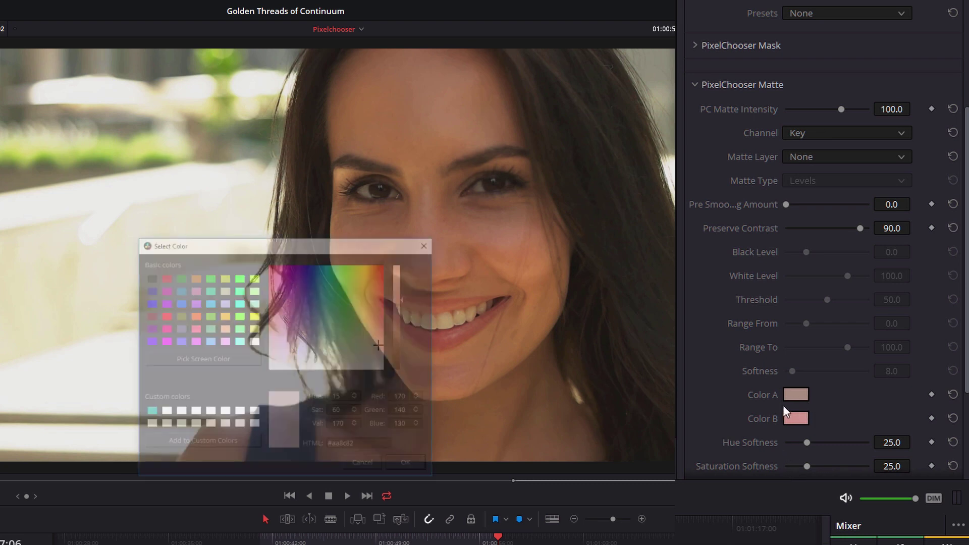
click(210, 360)
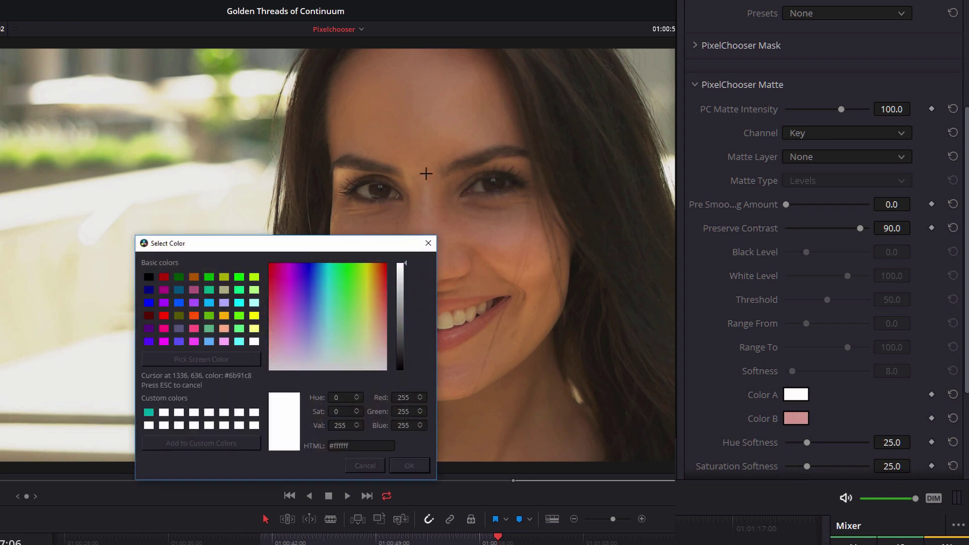
click(425, 139)
click(409, 466)
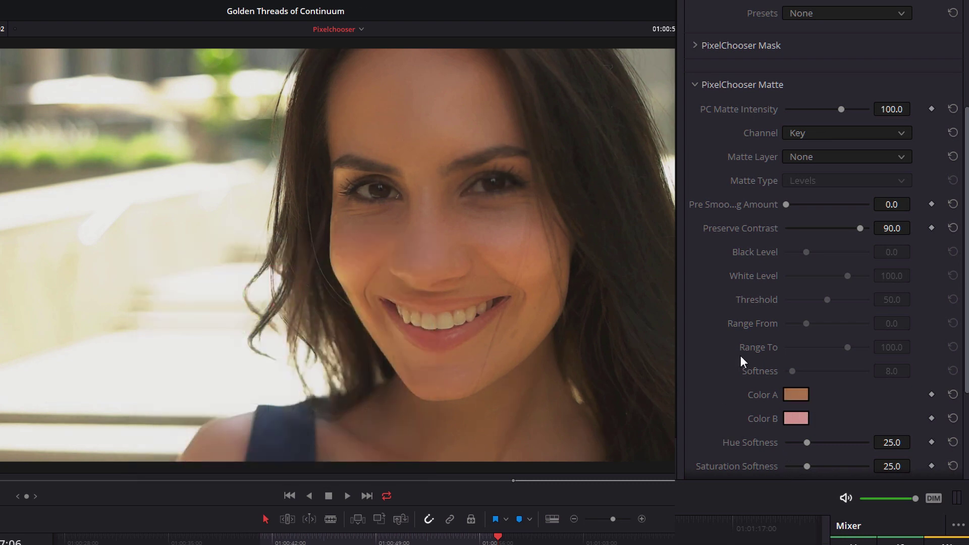
click(796, 418)
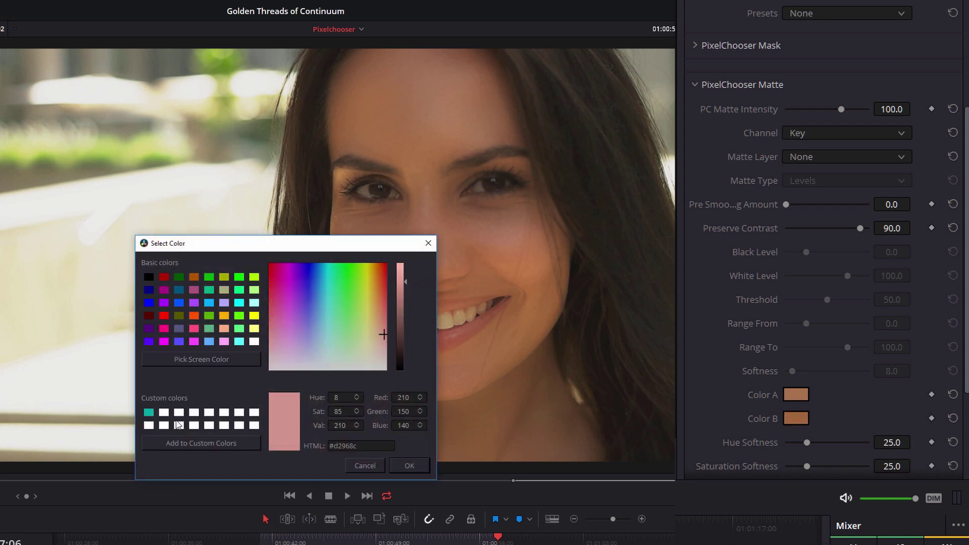
key(Return)
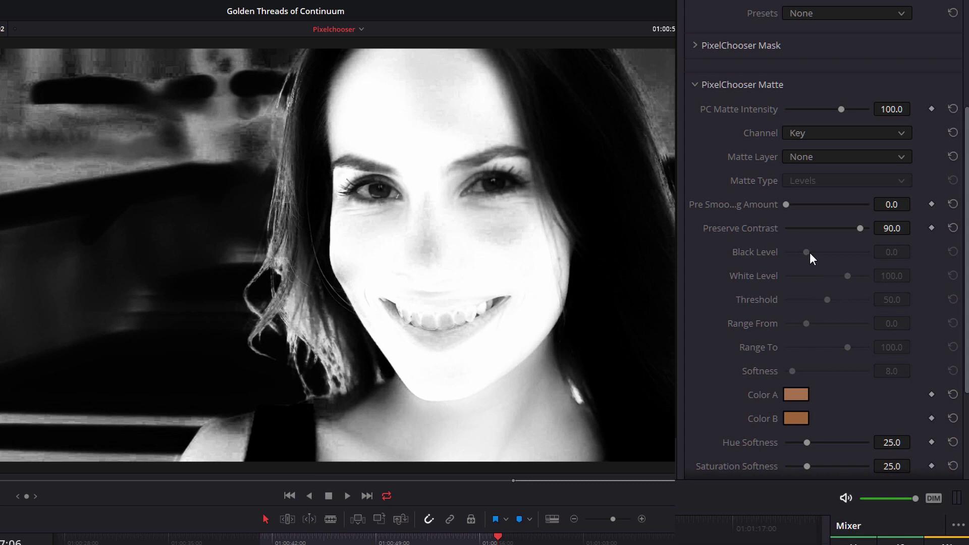
Step: Refine the key's hue/saturation softness, Clip White and Gamma (blur 8.05, clip white 79.7)
scroll(822, 256, down, 5)
drag(789, 341, 804, 341)
drag(869, 365, 857, 365)
drag(807, 269, 799, 269)
drag(807, 293, 810, 293)
drag(857, 365, 852, 365)
drag(795, 389, 794, 389)
mouse_move(787, 437)
mouse_down()
mouse_move(796, 437)
mouse_move(784, 436)
mouse_up()
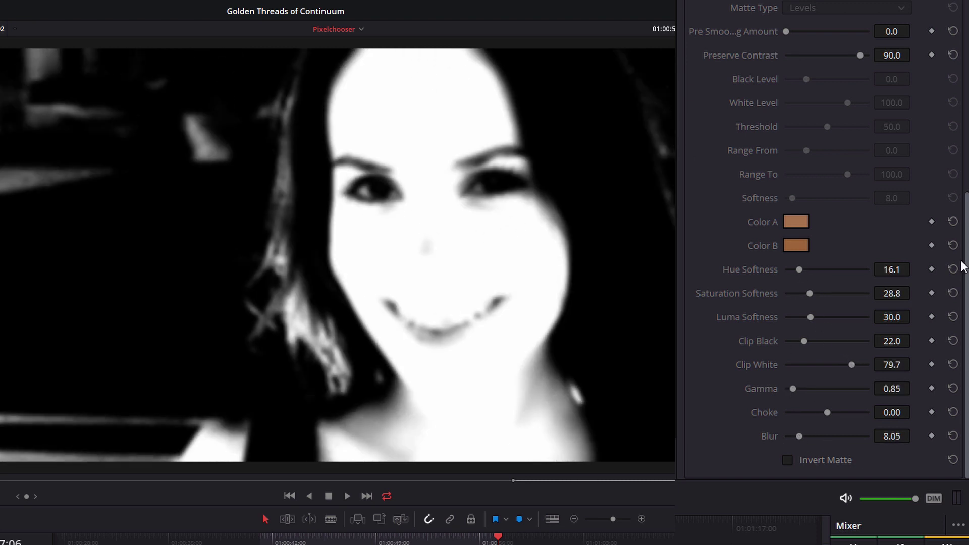
scroll(964, 262, up, 7)
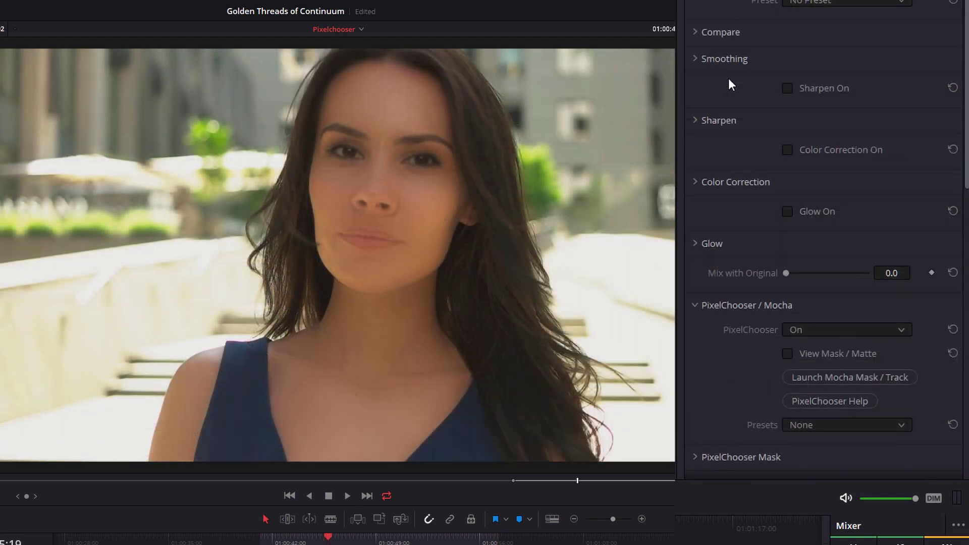
Step: Lower Smooth Details: finest reduced, medium reset to 0, large to about -50
click(699, 59)
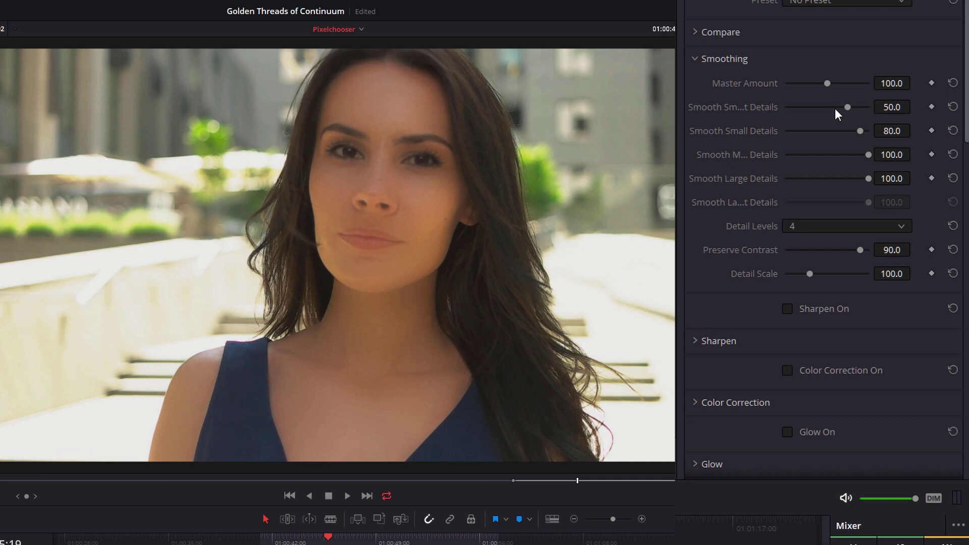
mouse_move(845, 108)
mouse_down()
mouse_move(818, 110)
mouse_move(833, 107)
mouse_move(835, 131)
mouse_up()
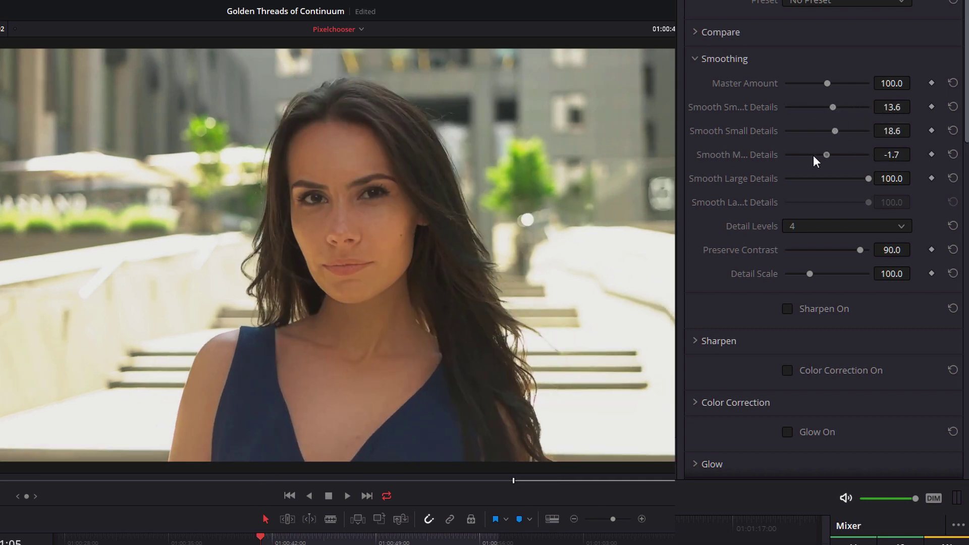
click(814, 155)
double_click(831, 155)
drag(838, 178, 808, 181)
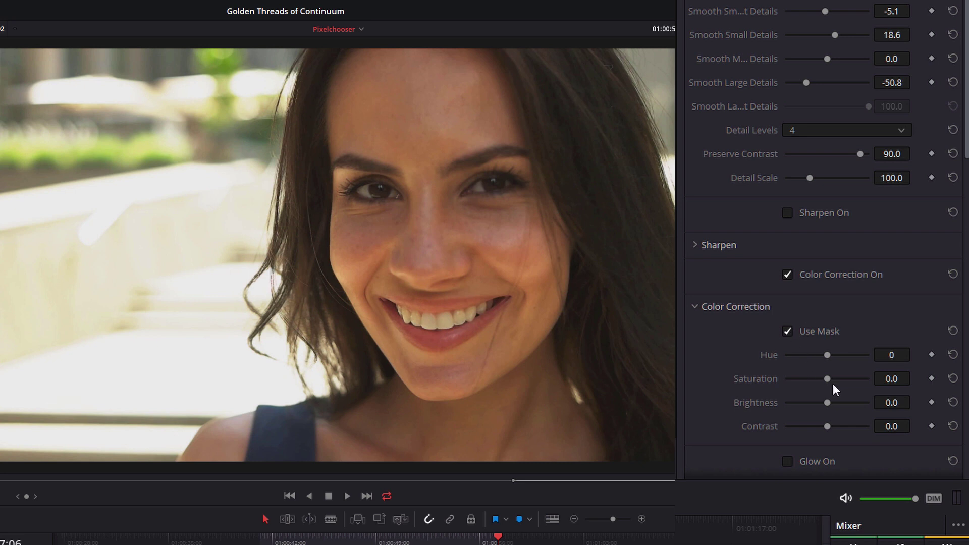
Step: Slightly raise Color Correction brightness, then launch Mocha Mask / Track from PixelChooser
mouse_move(830, 401)
mouse_down()
mouse_move(838, 401)
mouse_move(822, 380)
mouse_up()
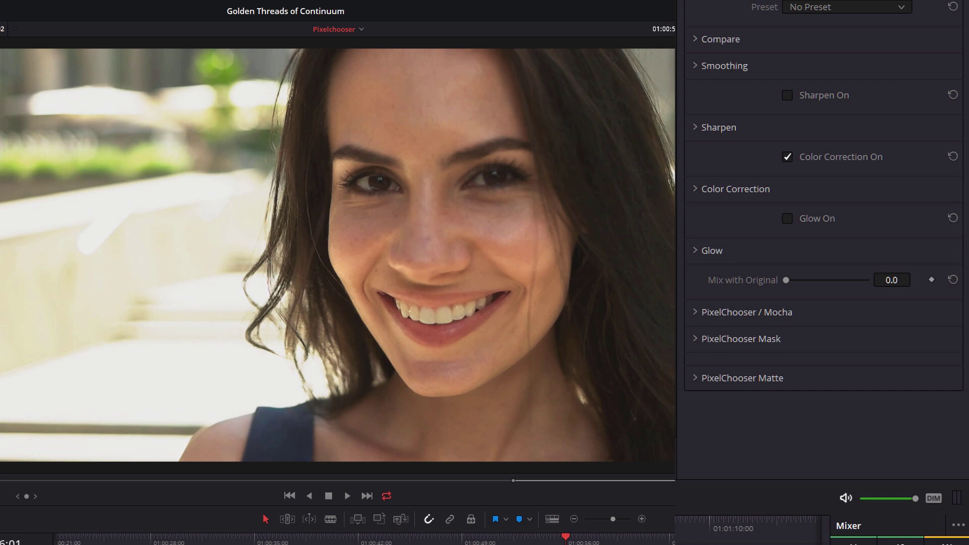
click(765, 383)
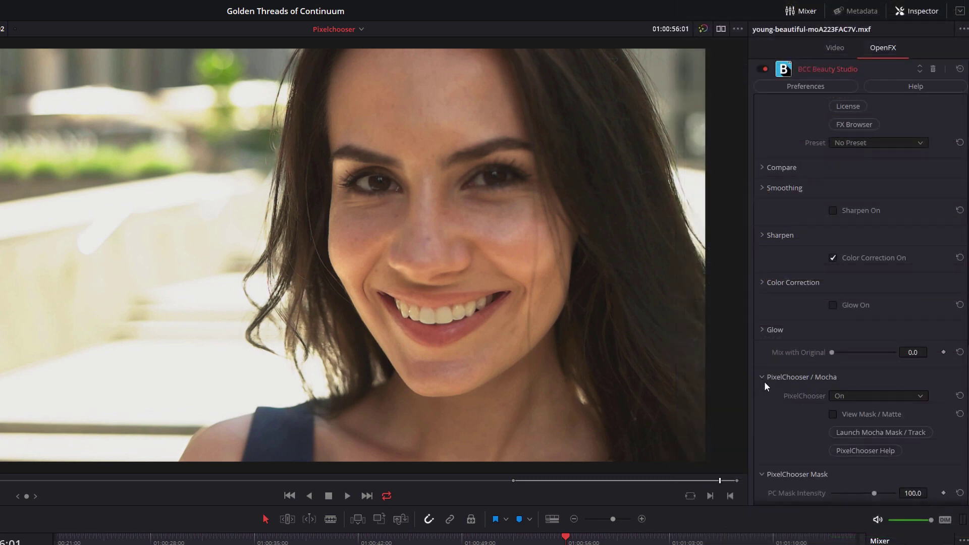
click(887, 432)
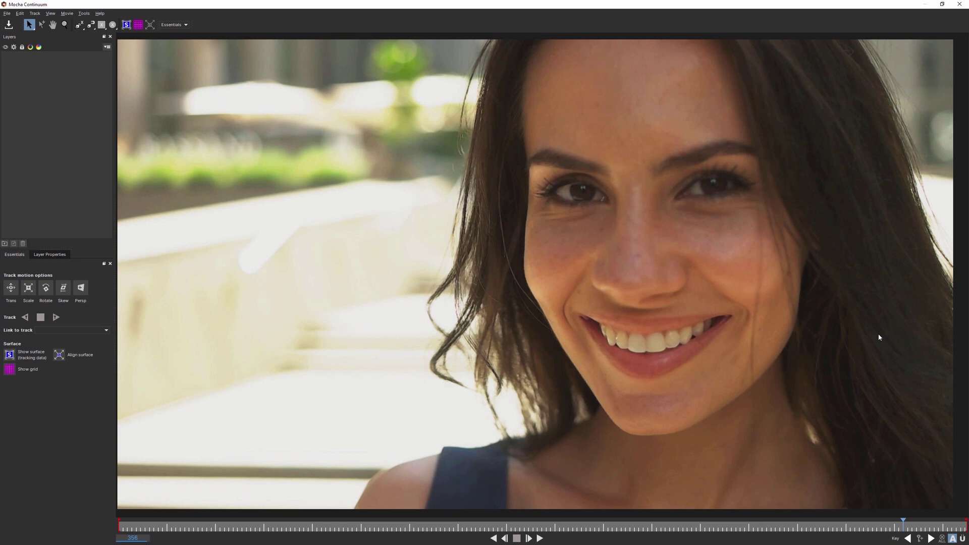
Step: Draw an X-Spline around the face, name the layer 'face track', and track it backwards
click(80, 26)
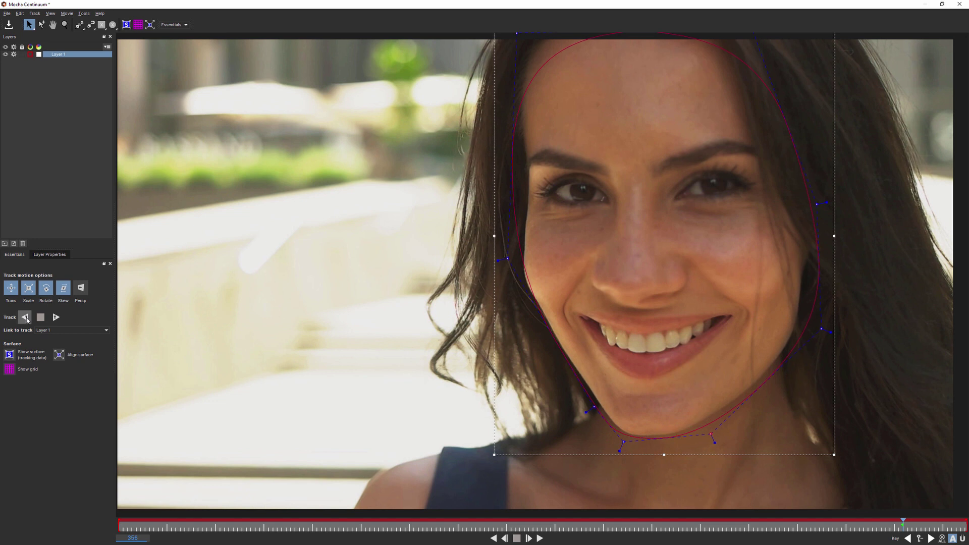
double_click(58, 54)
text(face tra)
text(ck)
key(Return)
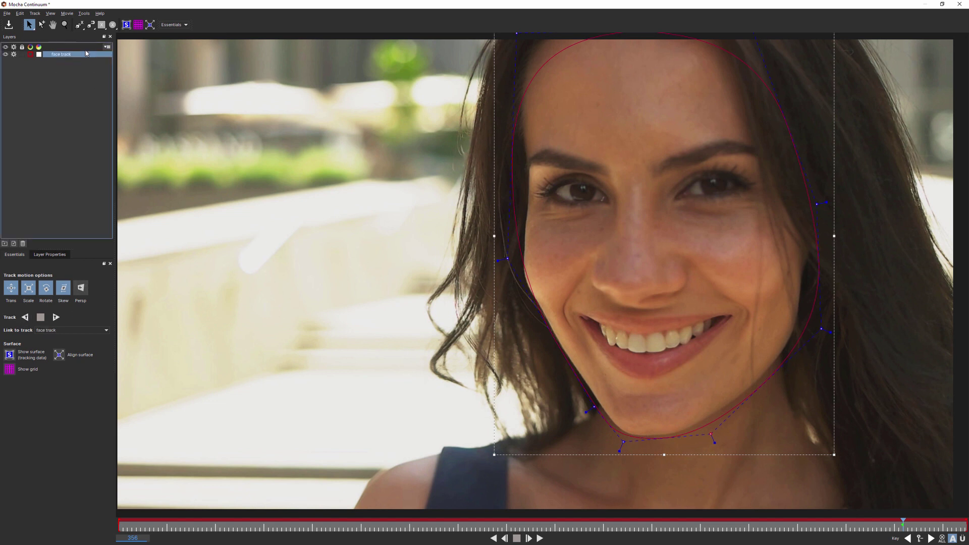
click(26, 318)
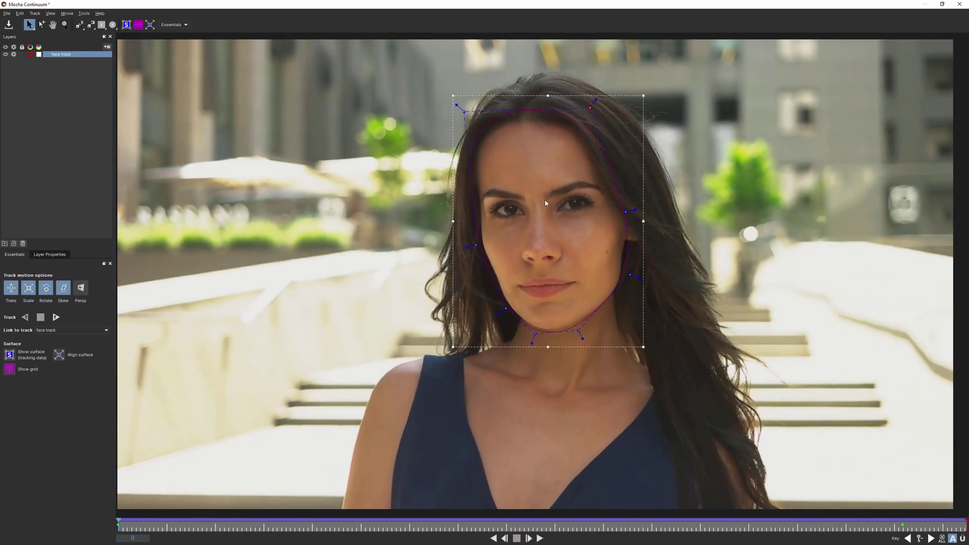
drag(122, 527, 966, 480)
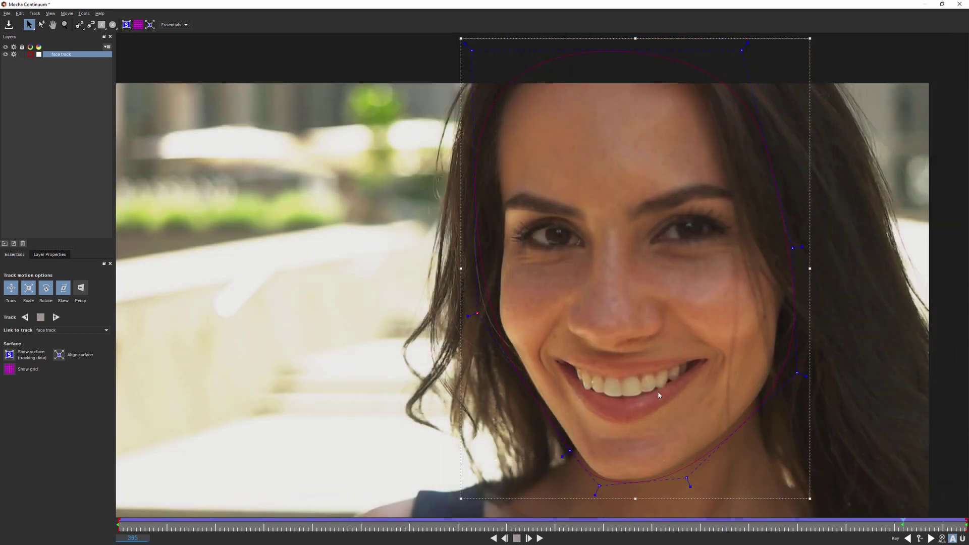
Step: Outline the mouth with a five-point X-Spline on a layer named 'mouth mask'
click(79, 24)
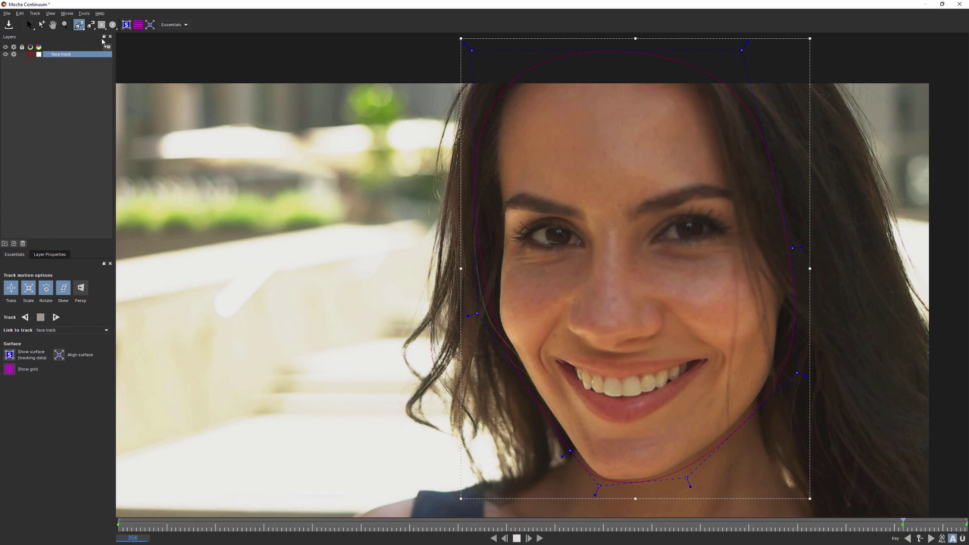
click(549, 345)
click(626, 357)
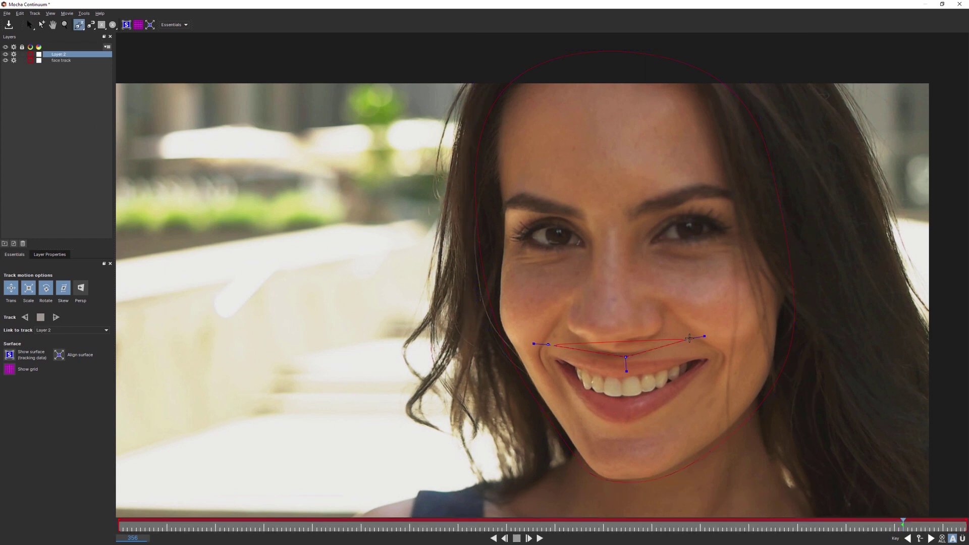
click(728, 343)
click(610, 439)
click(534, 363)
right_click(533, 363)
double_click(56, 54)
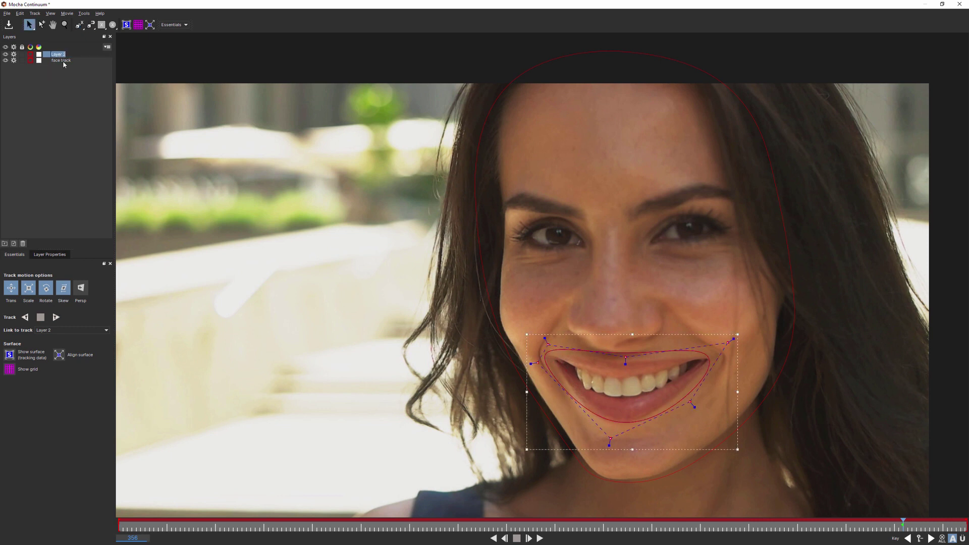
text(mouth mask)
key(Return)
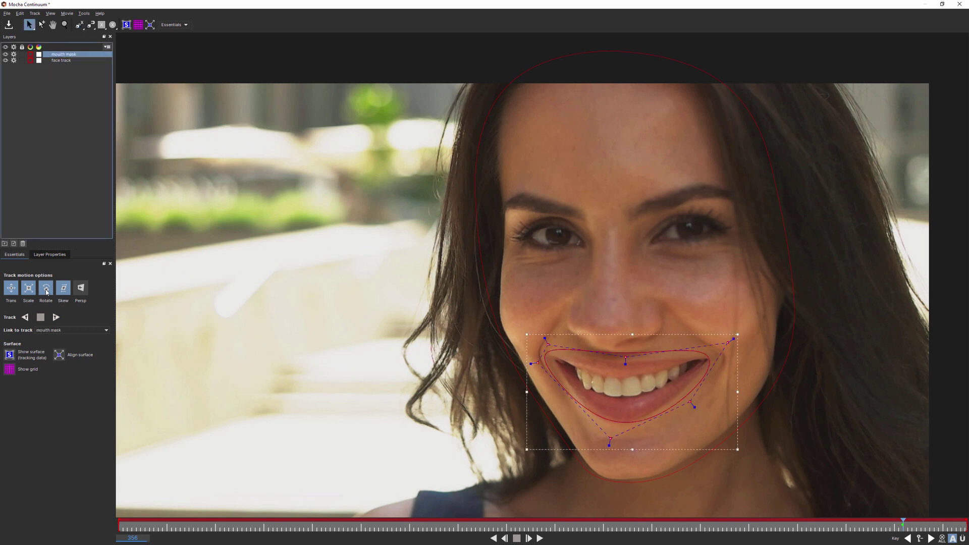
Step: Link the mouth mask to face track and set its Blend Mode to Subtract before closing Mocha
click(63, 331)
click(85, 350)
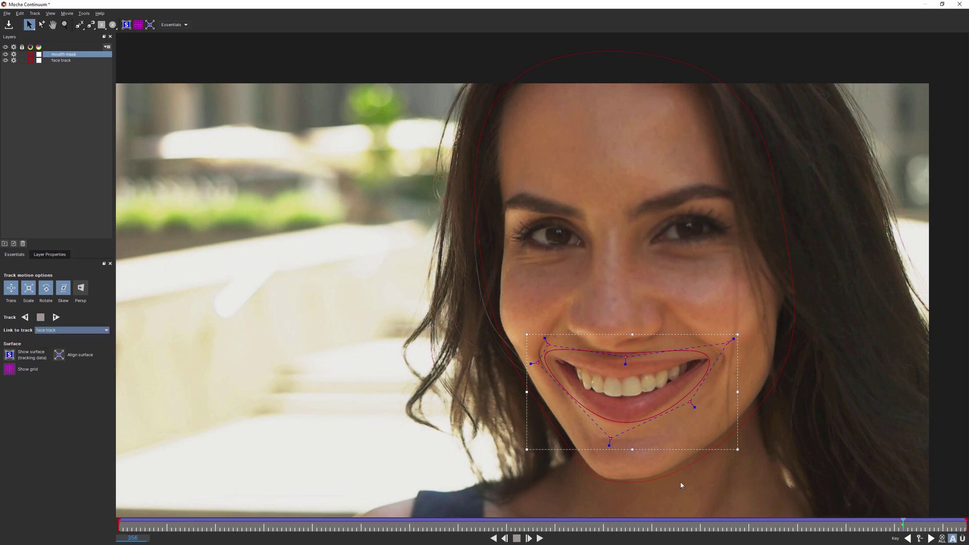
click(908, 528)
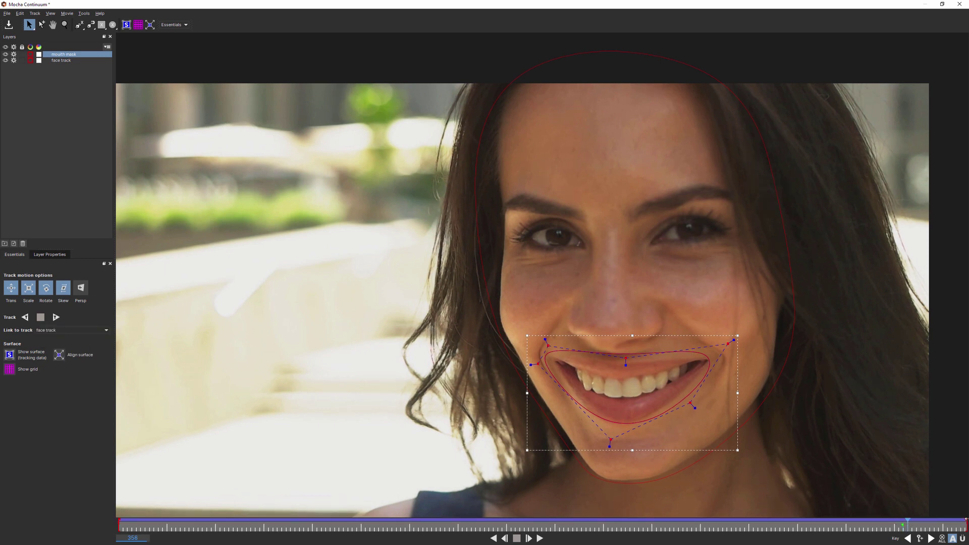
drag(908, 522, 554, 522)
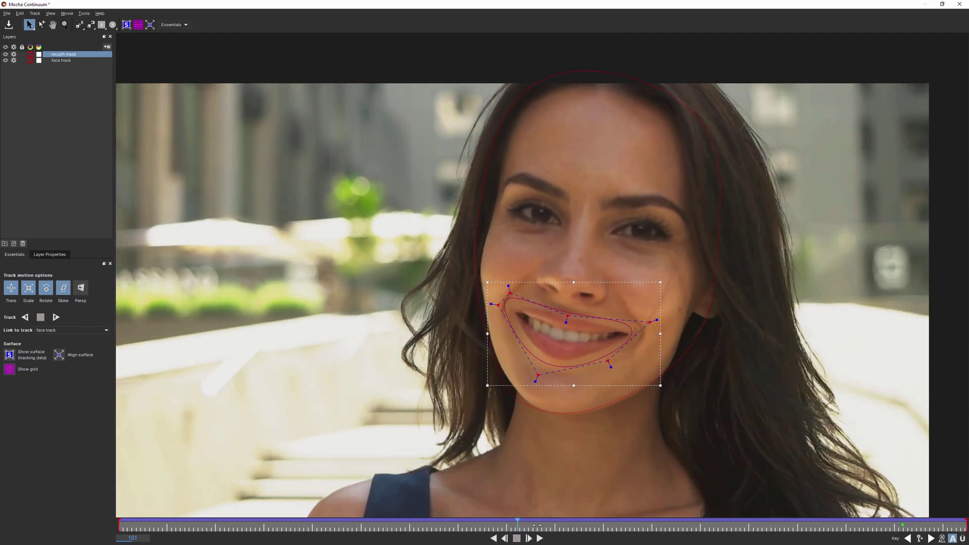
click(56, 255)
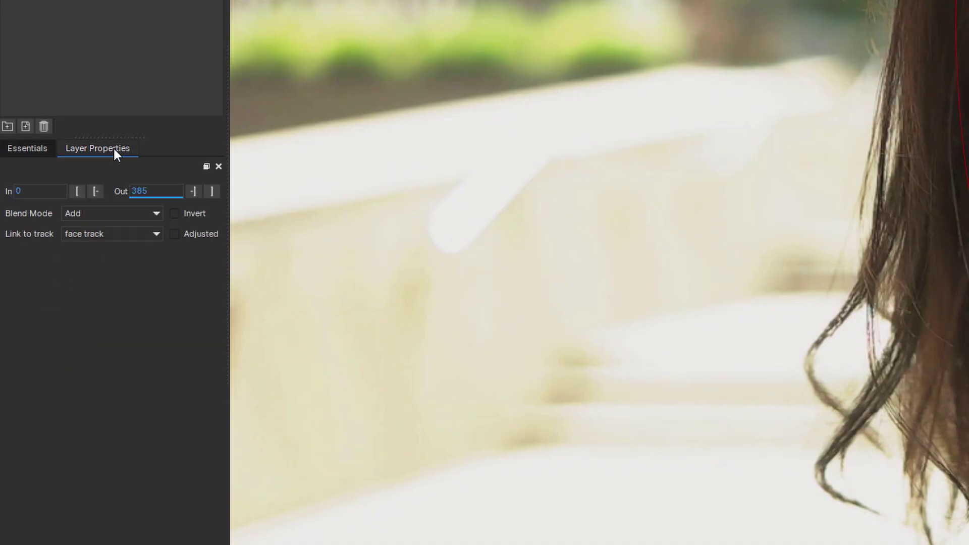
click(99, 217)
click(96, 241)
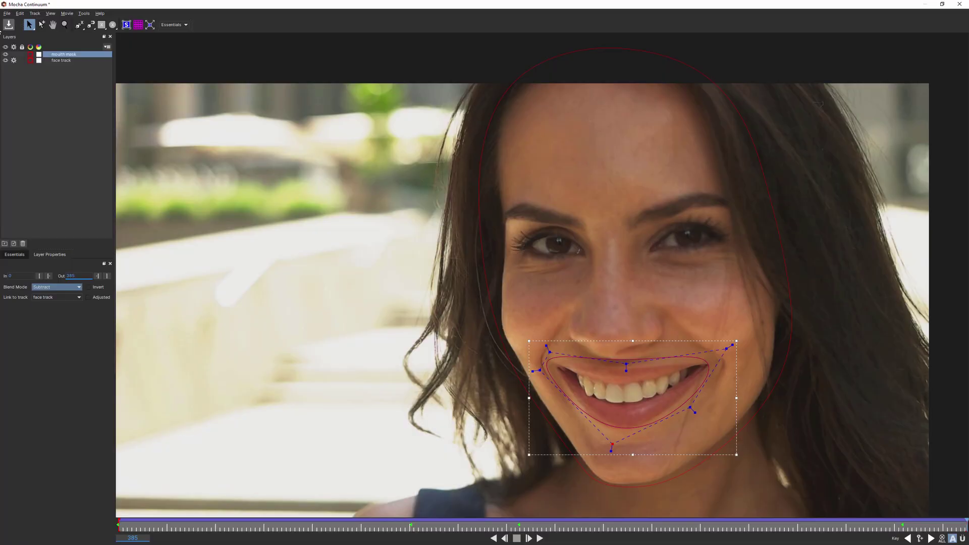
click(8, 12)
Step: Back in Resolve, view the face matte and raise Luma Softness to 39.8
click(35, 92)
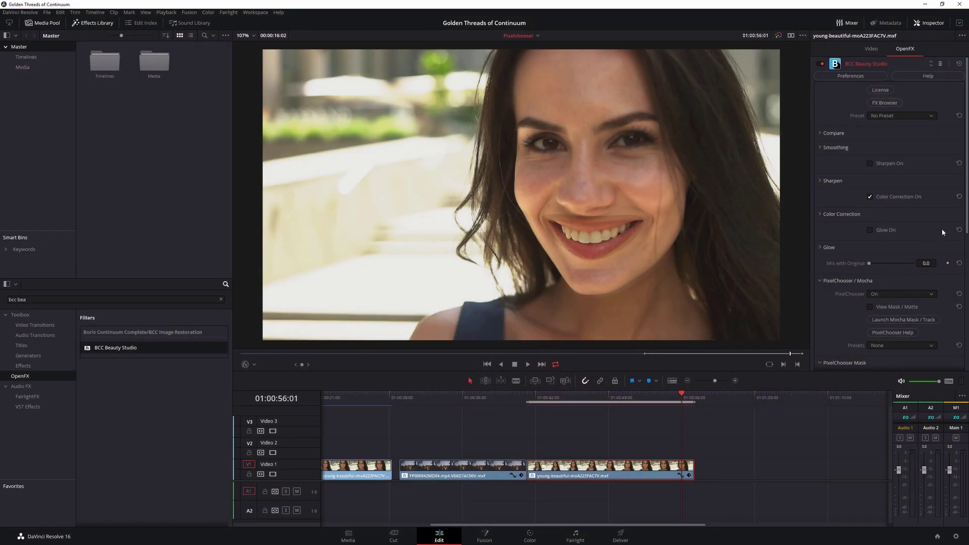
click(874, 308)
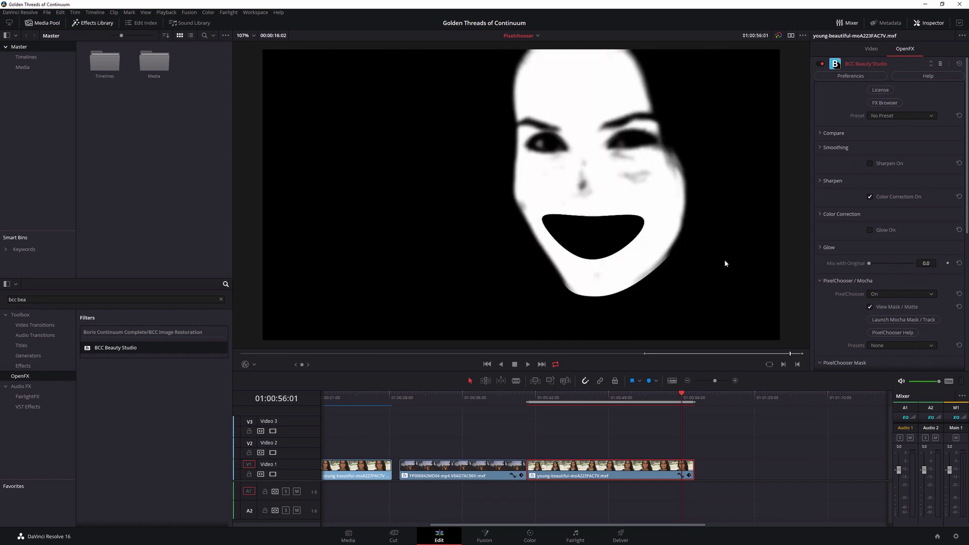
scroll(956, 242, down, 5)
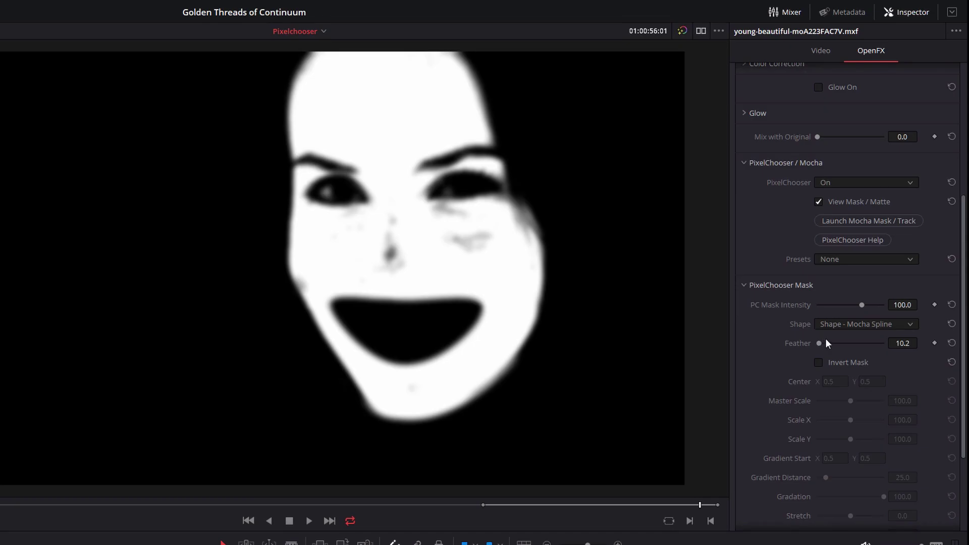
scroll(961, 404, down, 1)
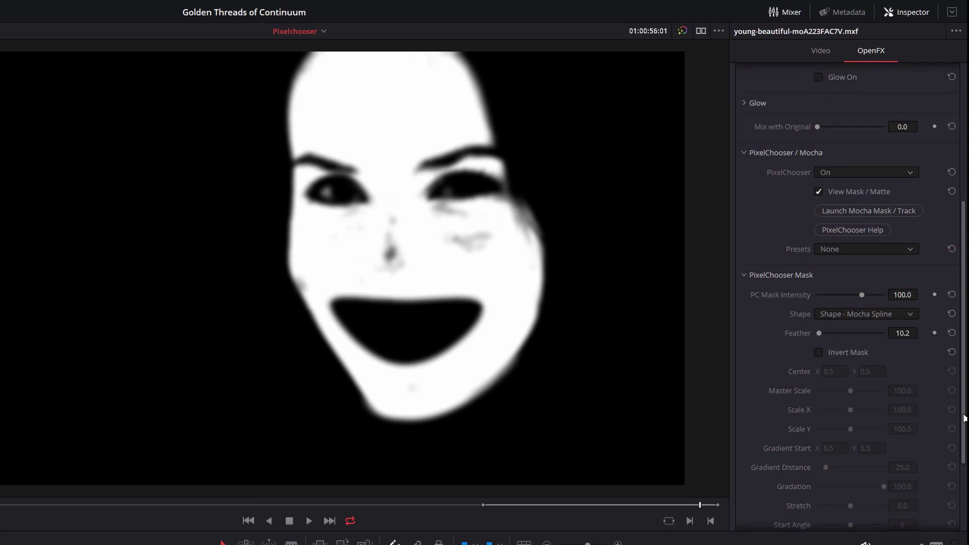
scroll(909, 465, down, 3)
scroll(859, 429, down, 10)
drag(835, 399, 844, 401)
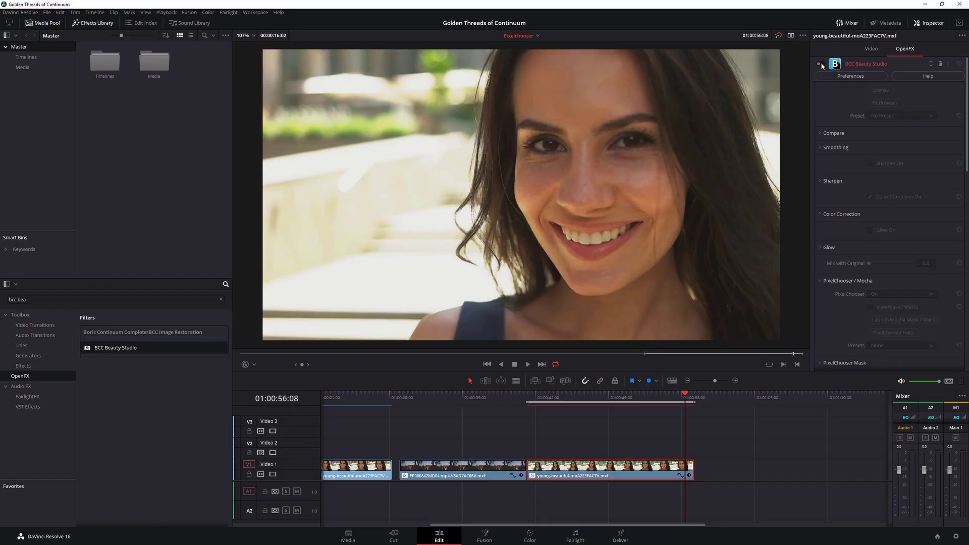
Step: Toggle BCC Beauty Studio off and back on for a before/after comparison
click(821, 63)
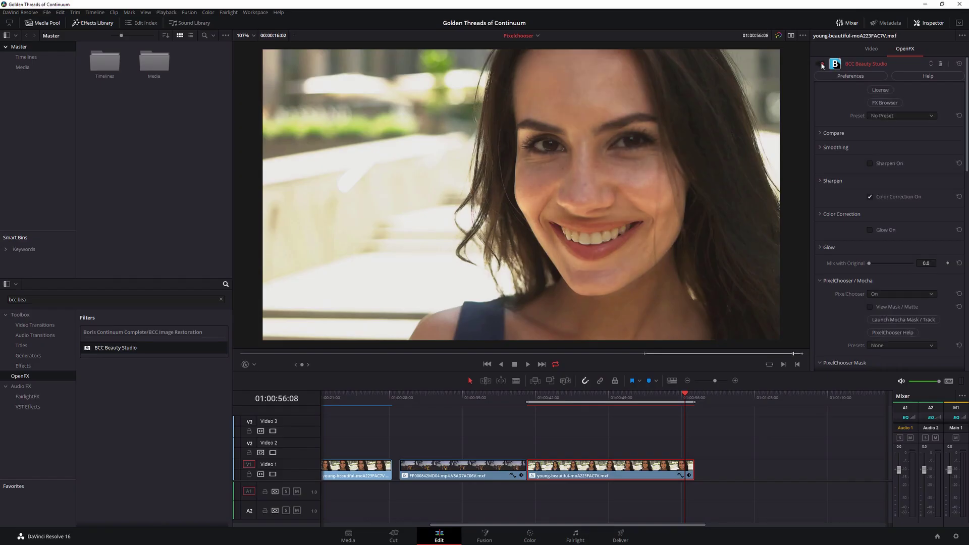
click(821, 63)
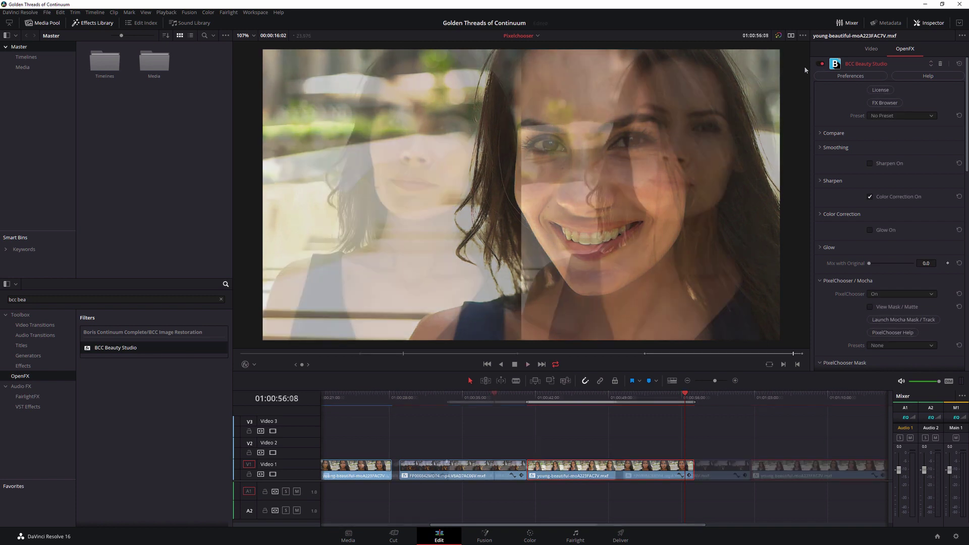